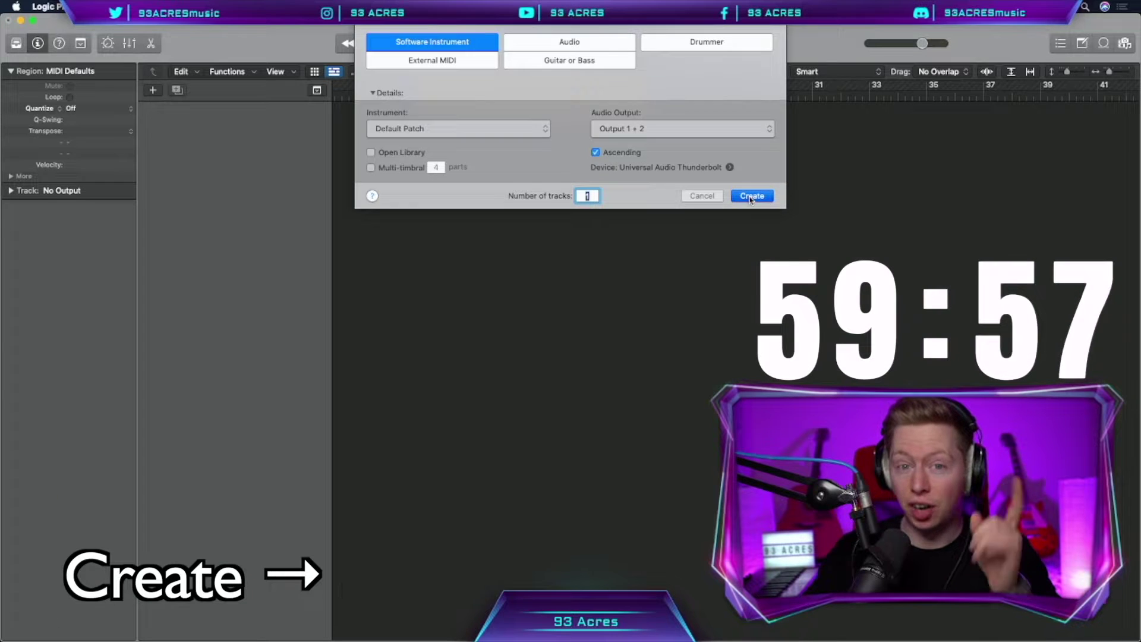
# - Create a software instrument track, load a mono ES1 on it and choose the Sub Bass preset from Synth Bass
pyautogui.click(751, 197)
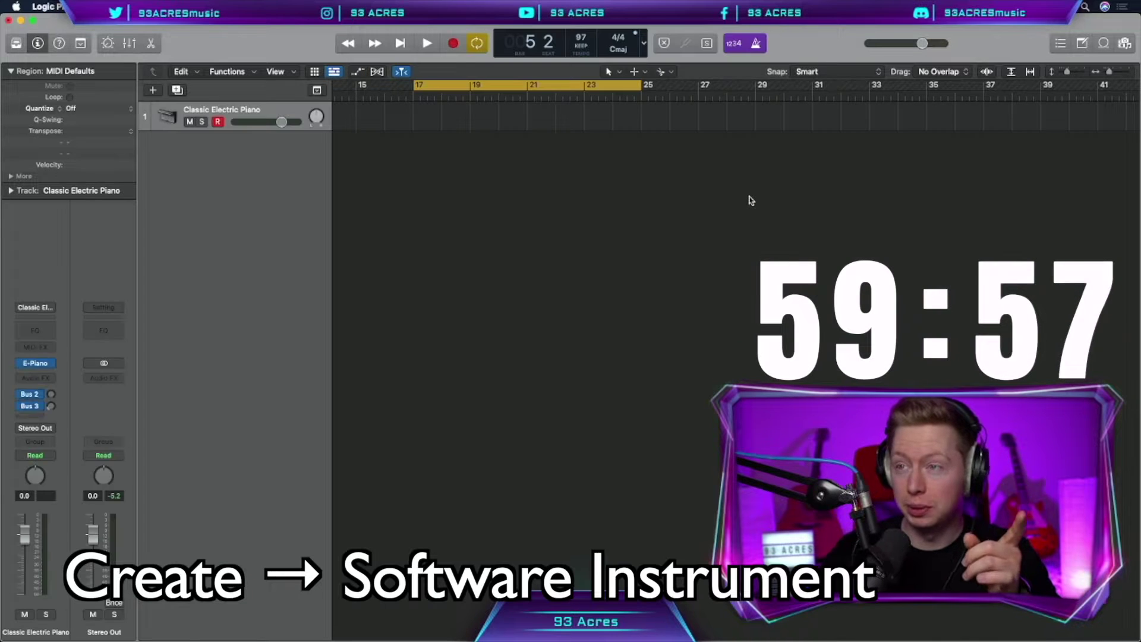
pyautogui.click(50, 363)
pyautogui.moveTo(149, 427)
pyautogui.click(202, 429)
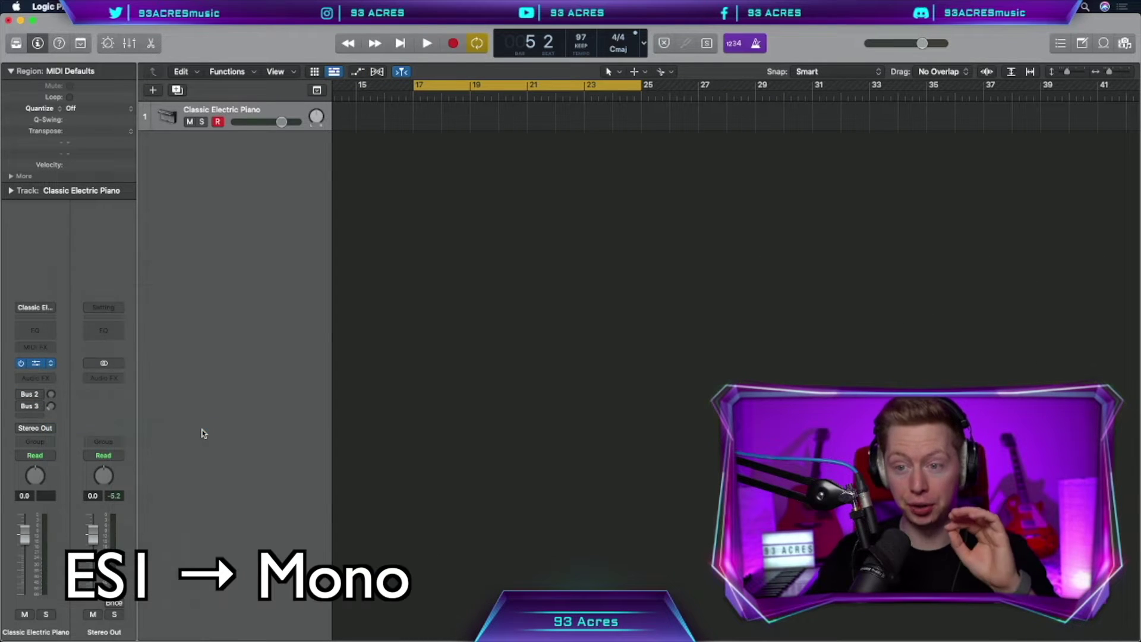
pyautogui.click(308, 166)
pyautogui.moveTo(334, 421)
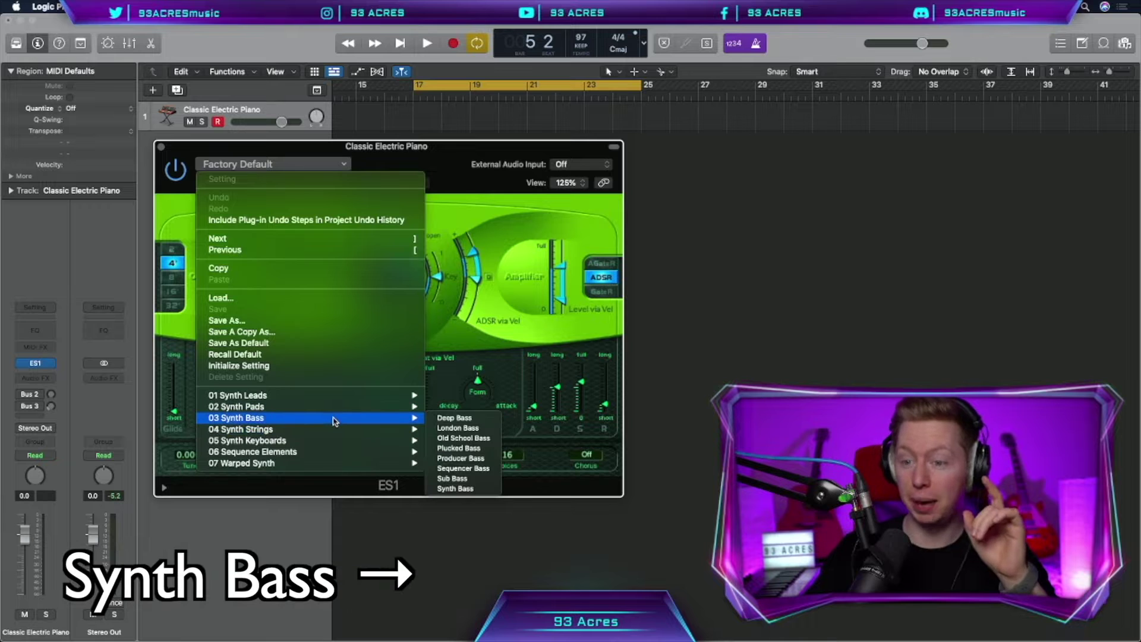
pyautogui.click(454, 479)
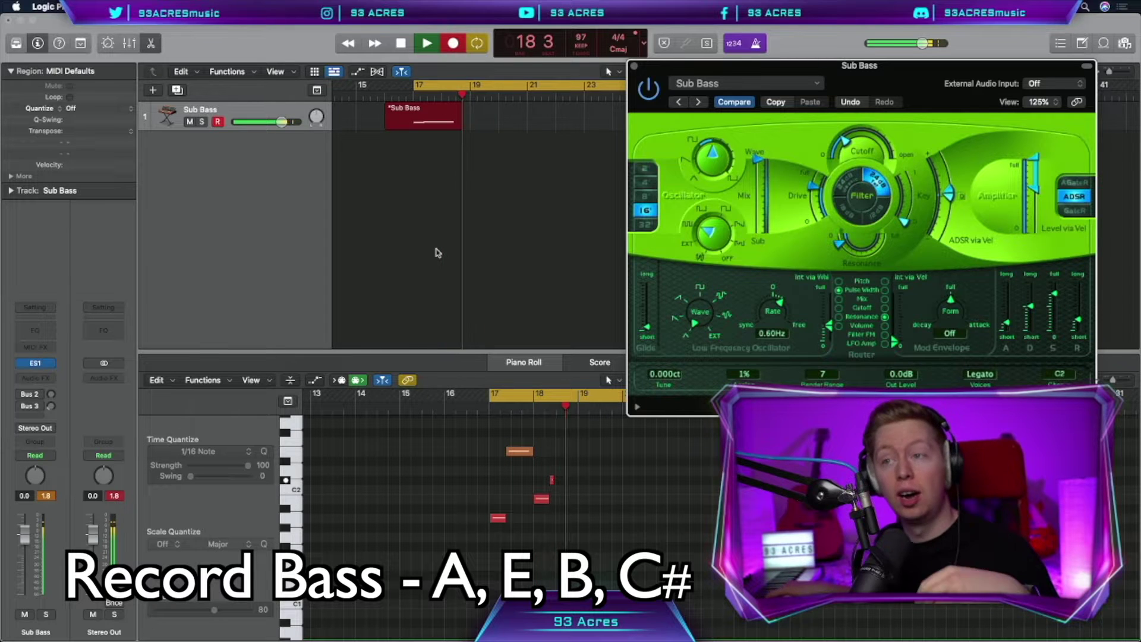
# - Finish recording the bass line, quantize all its notes to 1/16 with legato, and shorten the last C#2 note
pyautogui.press('space')
pyautogui.click(502, 565)
pyautogui.press('super+a')
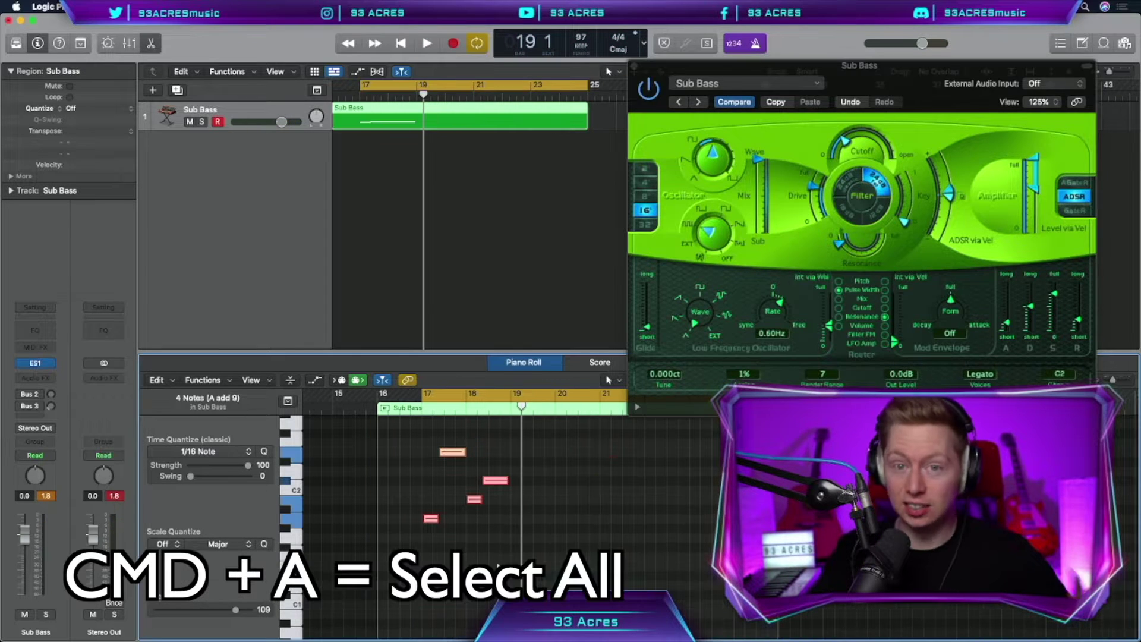
pyautogui.press('q')
pyautogui.hotkey('shift', '\\')
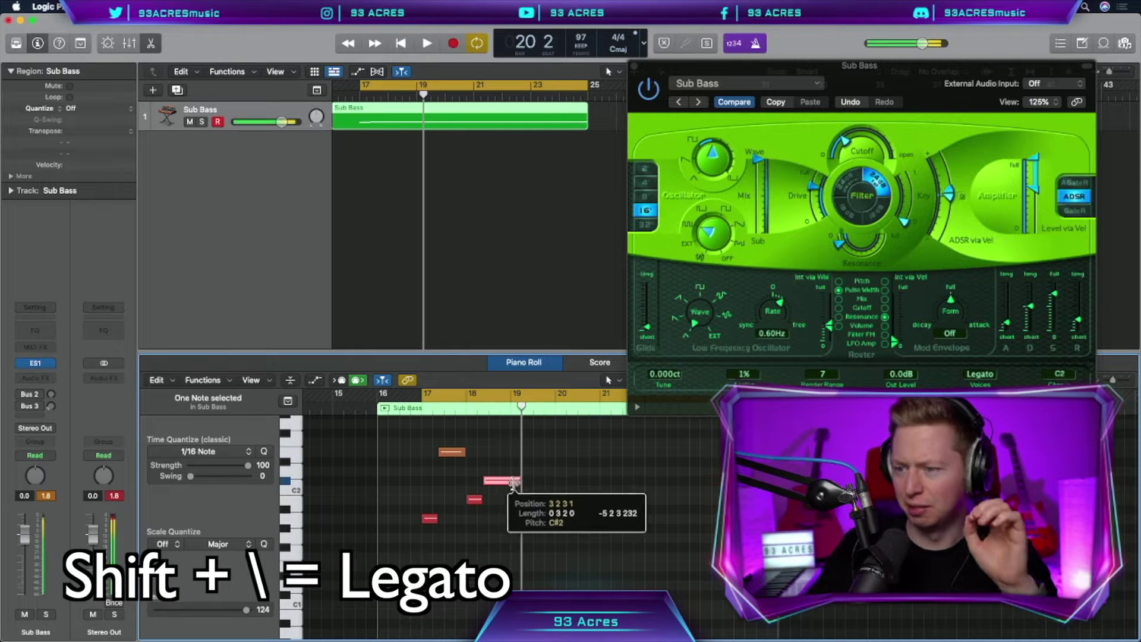
pyautogui.moveTo(517, 481); pyautogui.dragTo(509, 481)
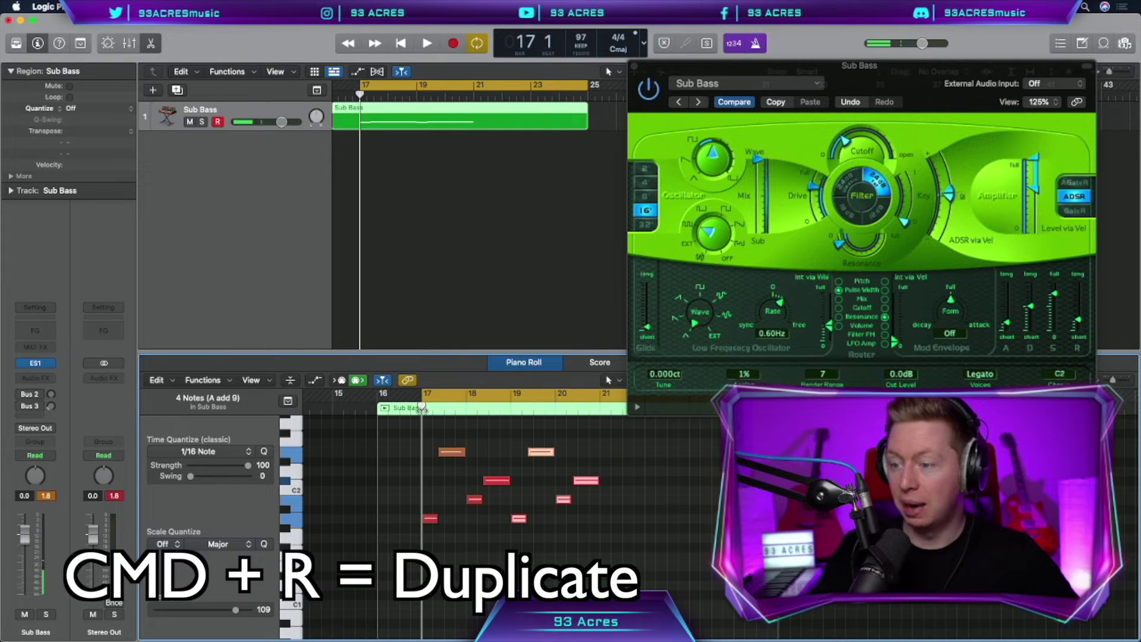
# - Repeat the four-note bass pattern to fill the loop from bar 17 to 25, and audition the bass
pyautogui.press('super+r')
pyautogui.press('super+r')
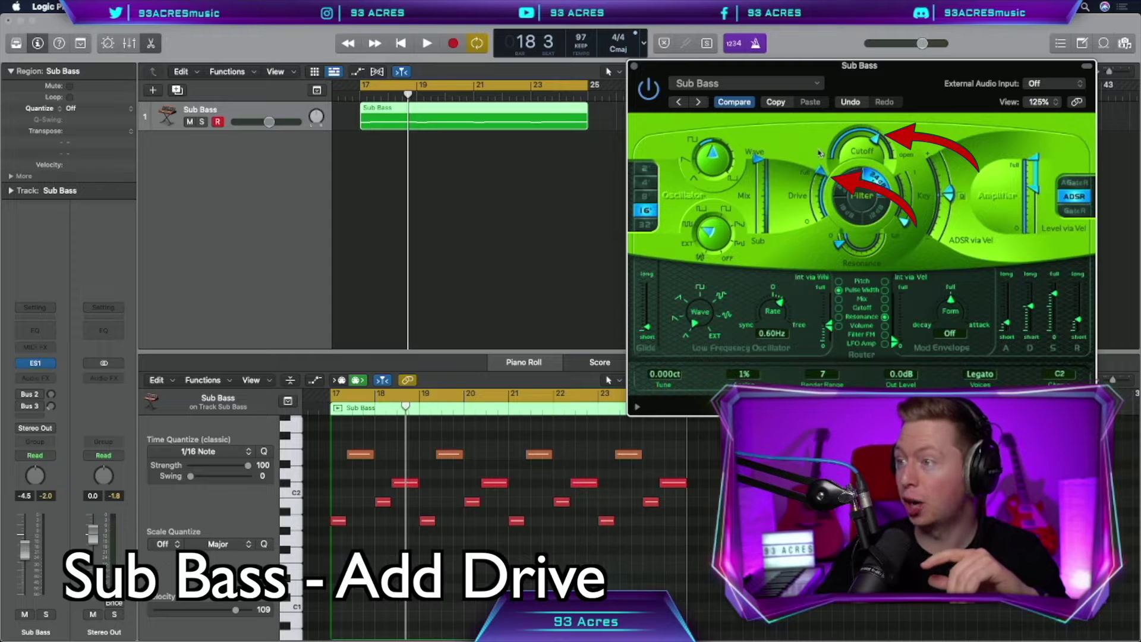
pyautogui.press('space')
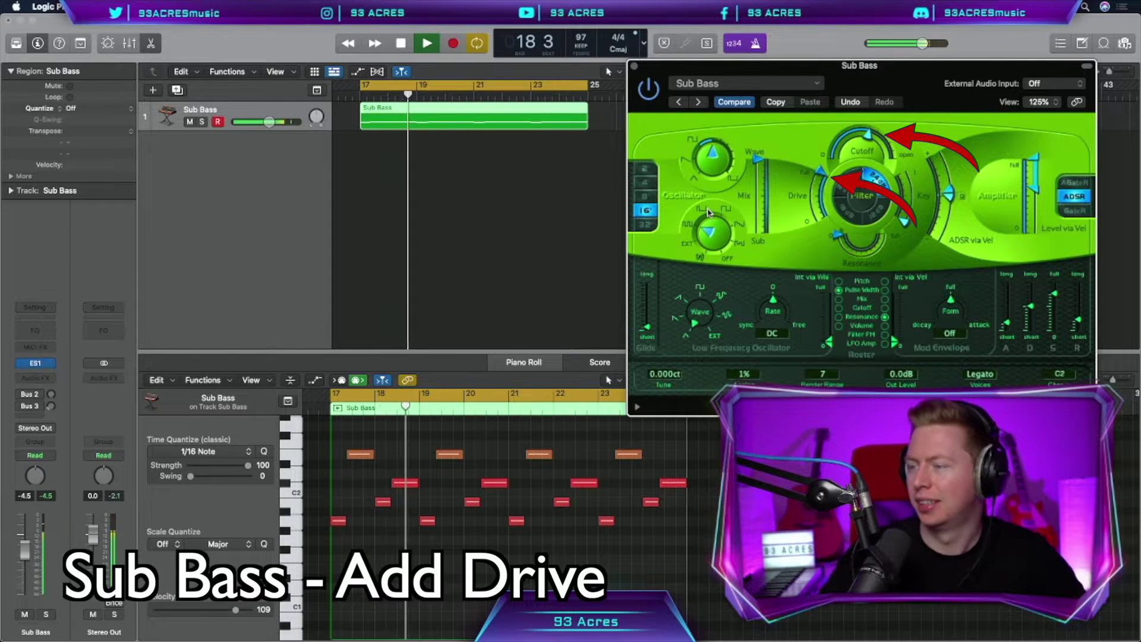
pyautogui.press('space')
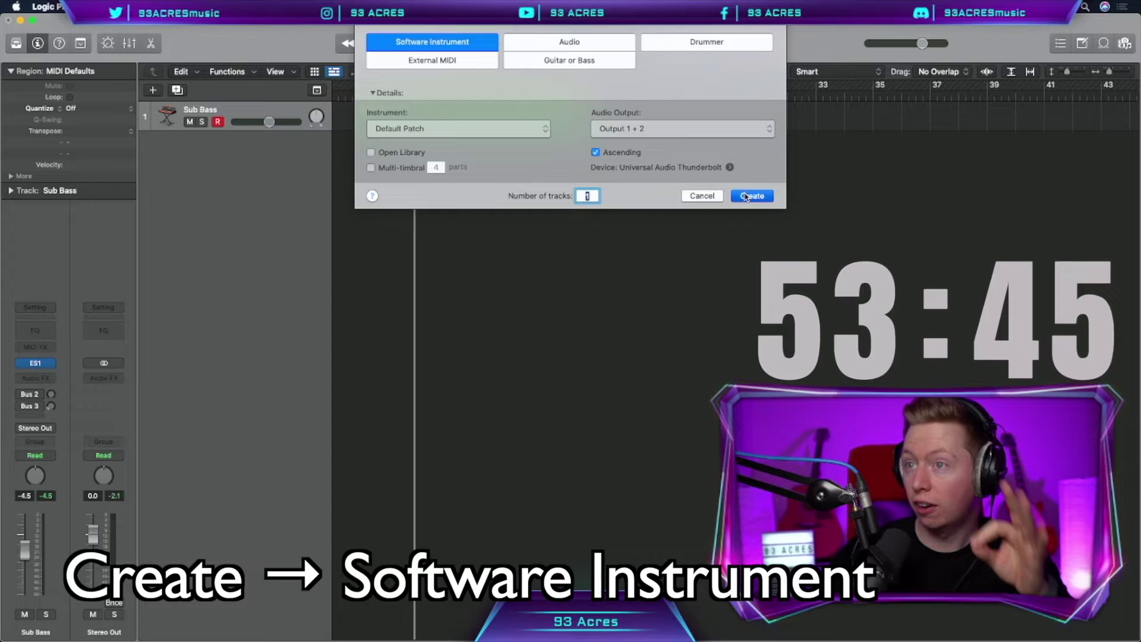
# - Create a second software instrument track with Alchemy and load the Analog Unison Lead preset from the analog leads
pyautogui.click(748, 192)
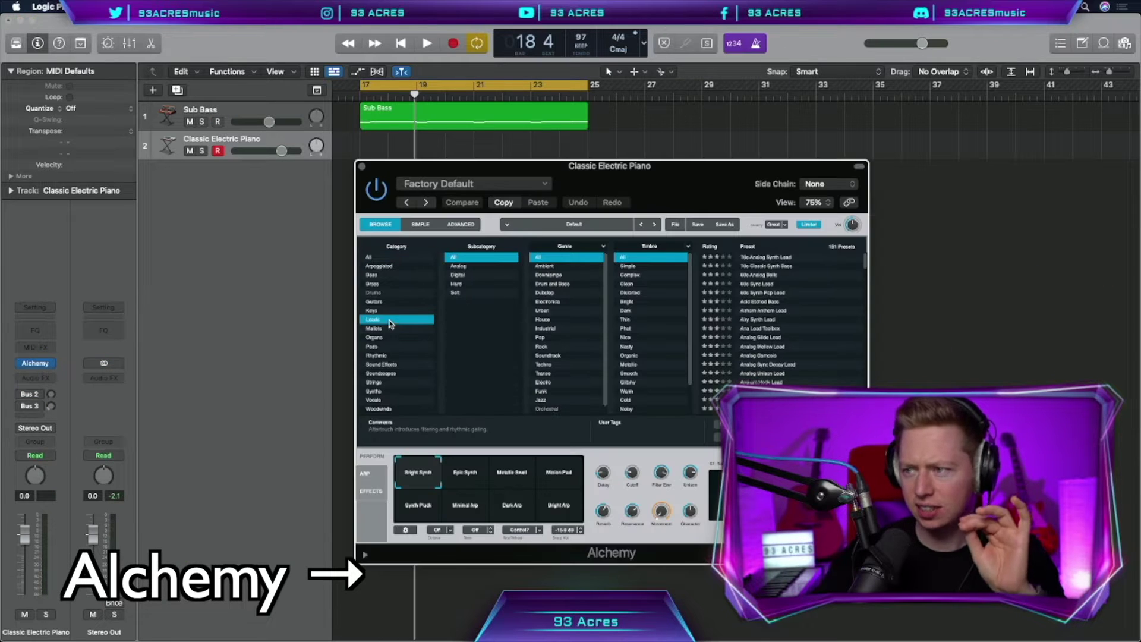
pyautogui.click(470, 266)
pyautogui.click(815, 329)
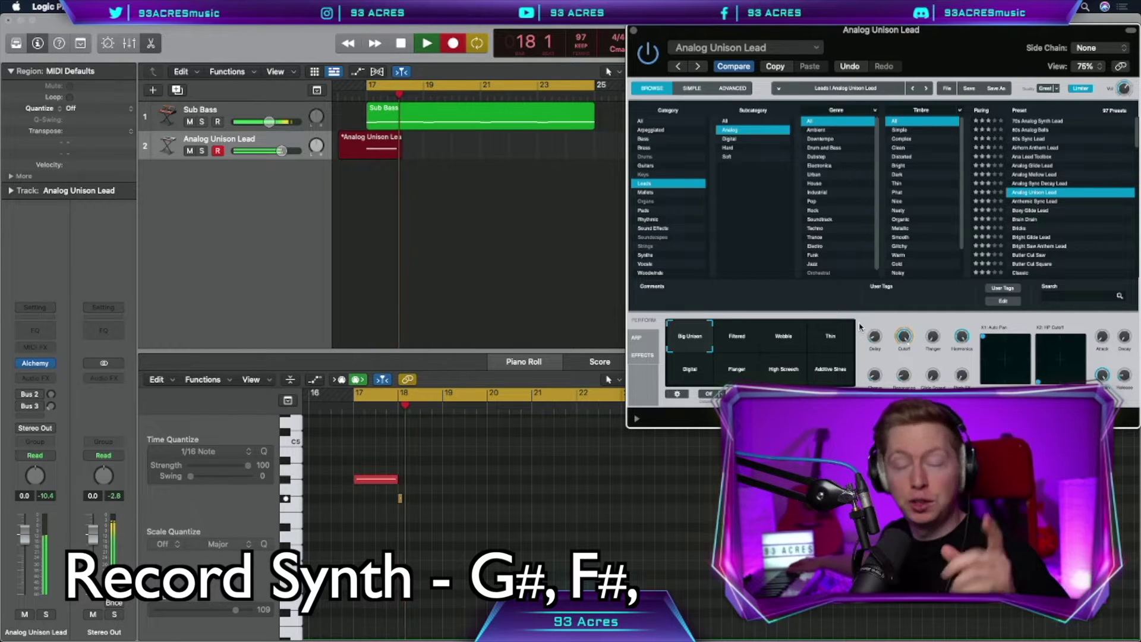
# - Finish recording the lead phrase and copy its three notes to bar 23 to complete the loop
pyautogui.press('space')
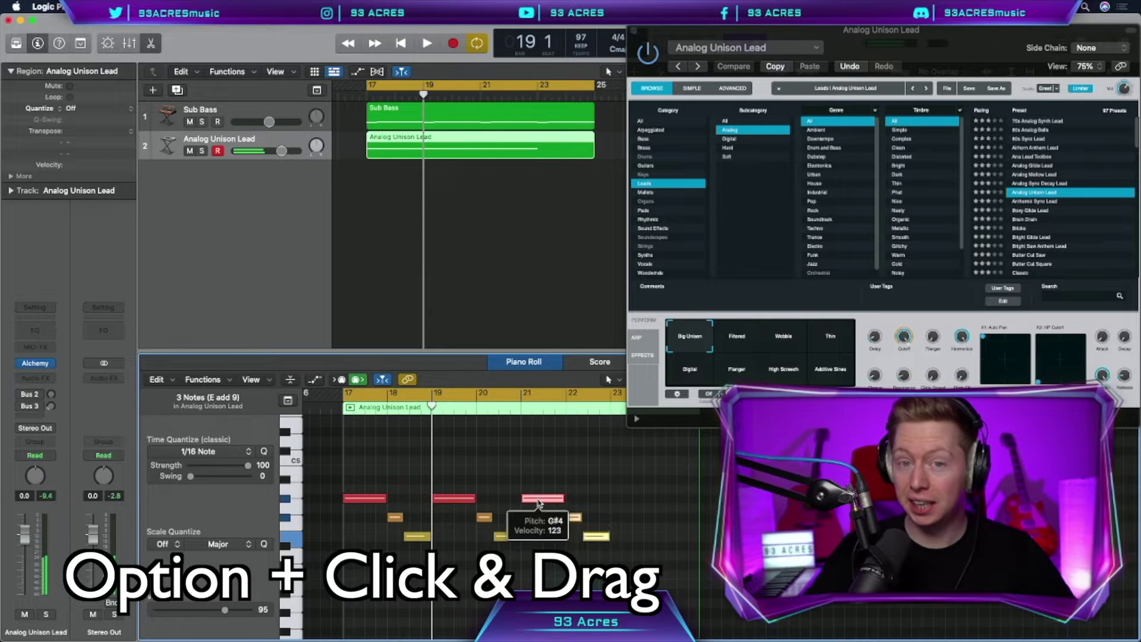
pyautogui.moveTo(542, 502); pyautogui.dragTo(631, 505)
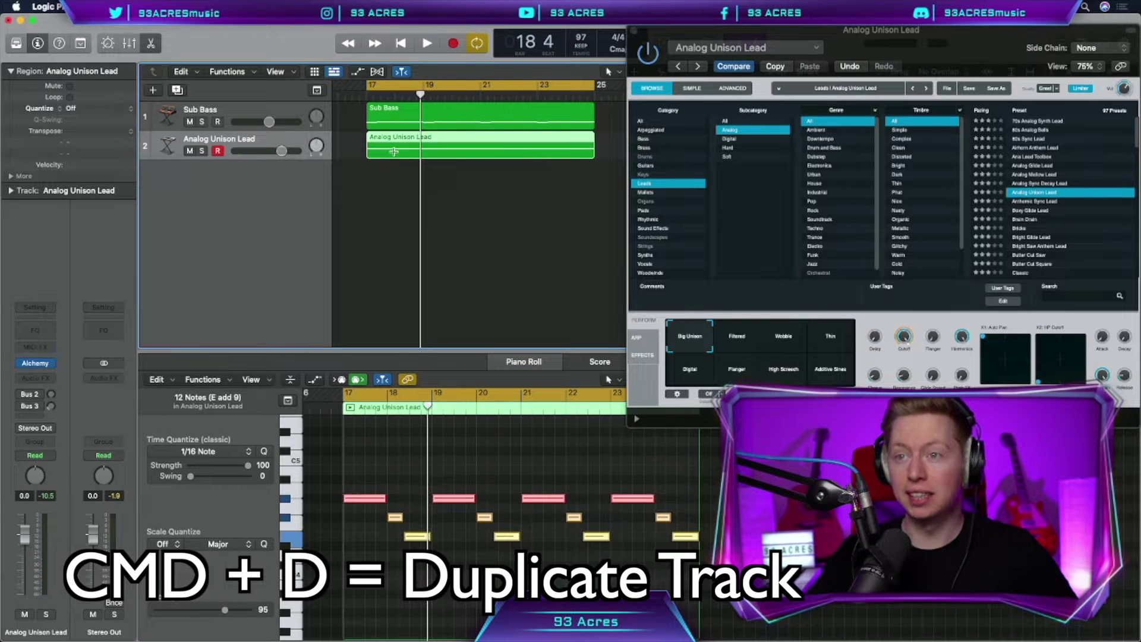
# - Duplicate the Analog Unison Lead track and record a B on the copy, extending it with legato
pyautogui.press('super+d')
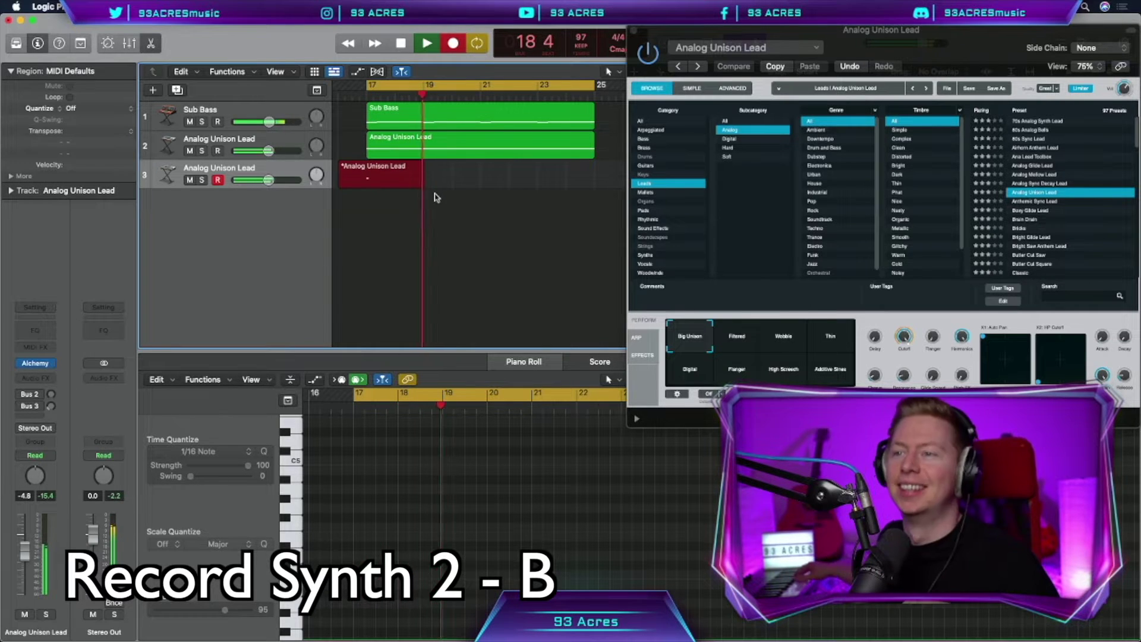
pyautogui.press('space')
pyautogui.hotkey('shift', '\\')
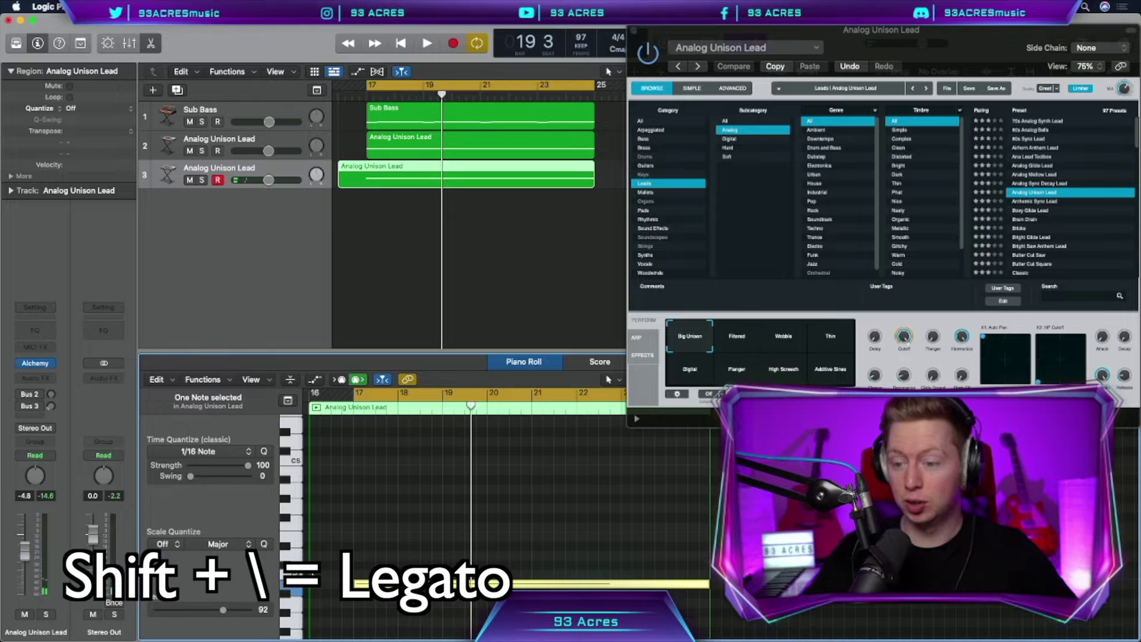
# - Add the stereo Step FX multi-effect to the third track and load its Vocal Rhythm preset from Simple Gated
pyautogui.click(35, 378)
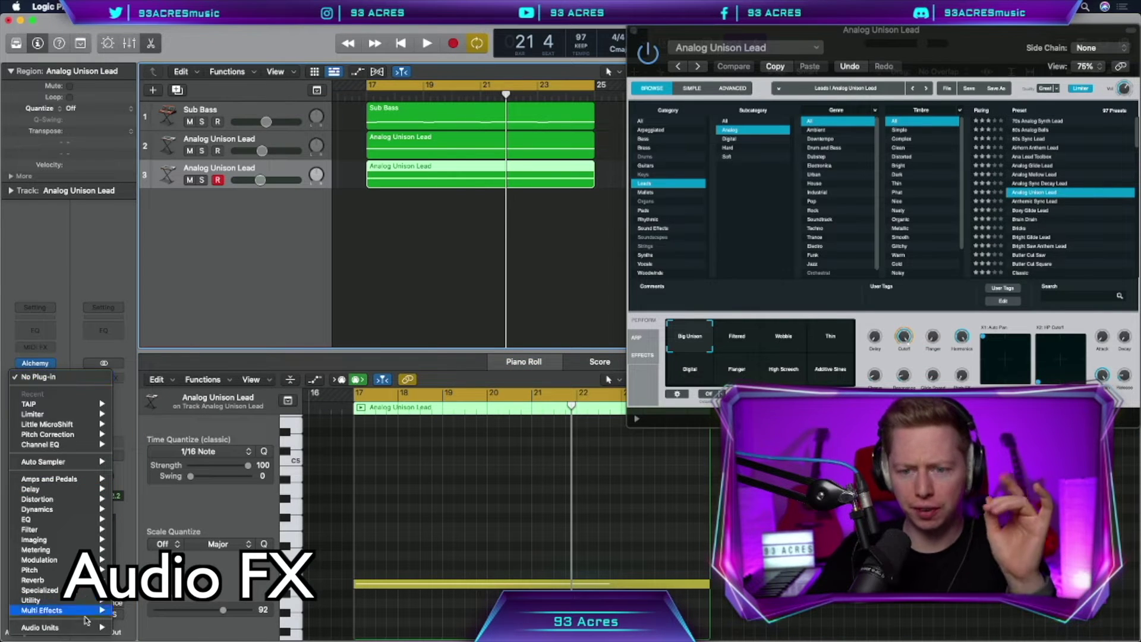
pyautogui.moveTo(76, 616)
pyautogui.moveTo(150, 622)
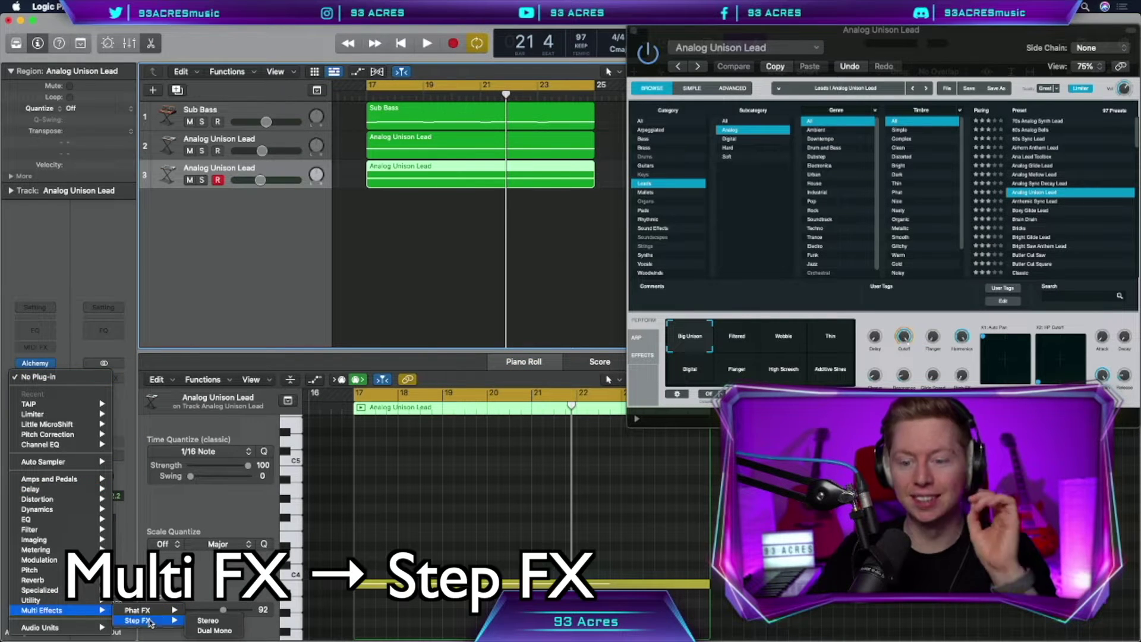
pyautogui.click(192, 622)
pyautogui.click(196, 137)
pyautogui.moveTo(321, 380)
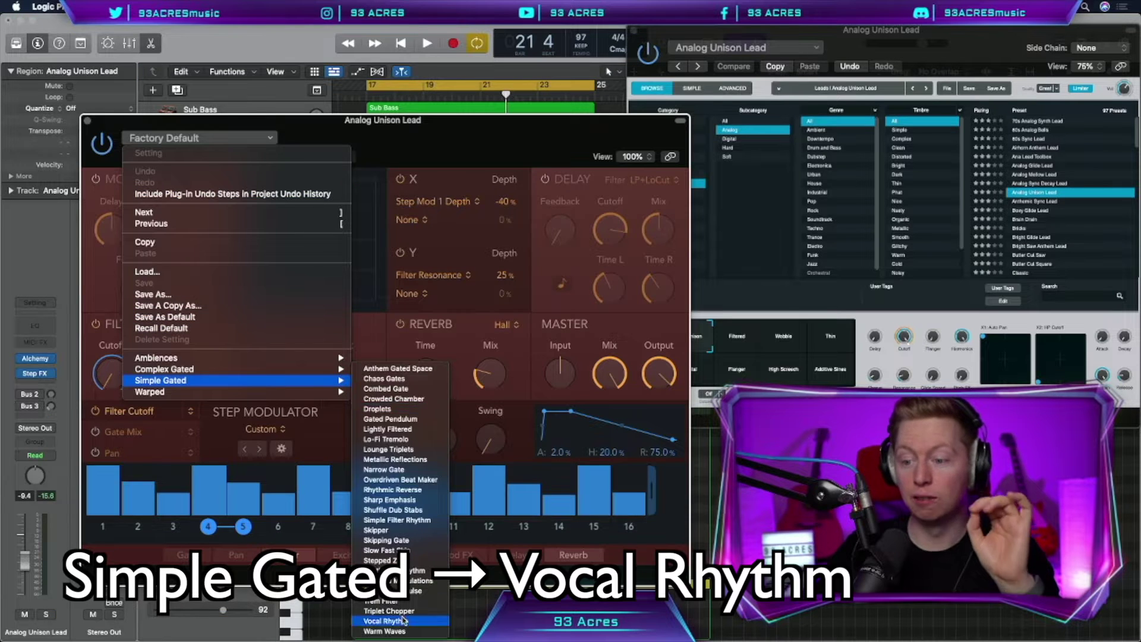
pyautogui.click(403, 621)
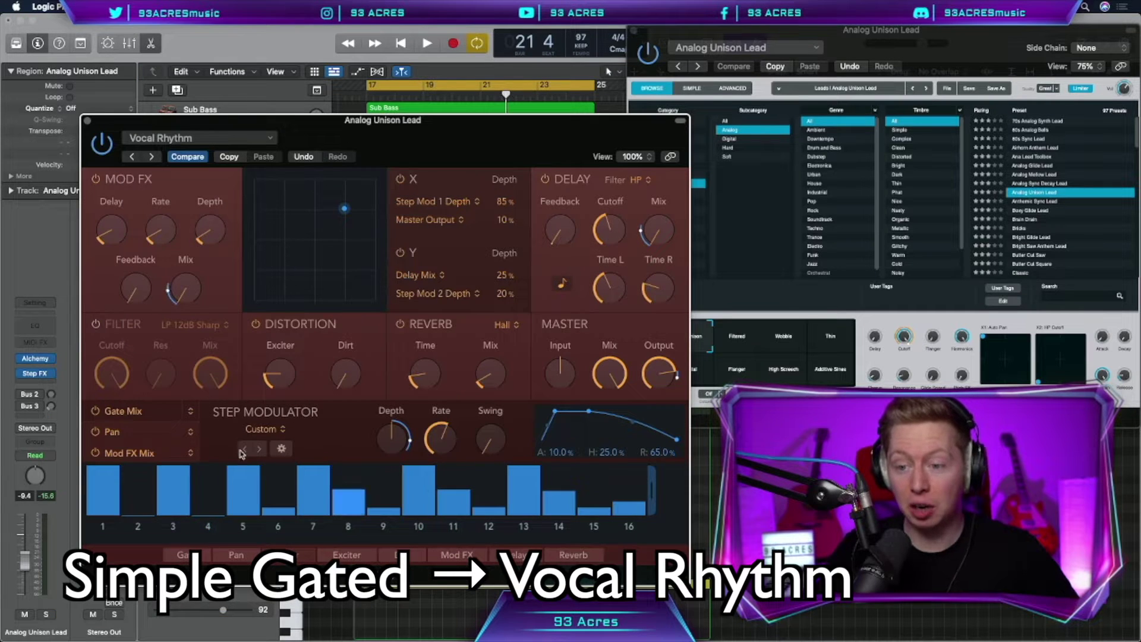
# - Set the Step FX modulator to full odd steps and empty even steps, and audition the track soloed
pyautogui.moveTo(289, 505); pyautogui.dragTo(295, 522)
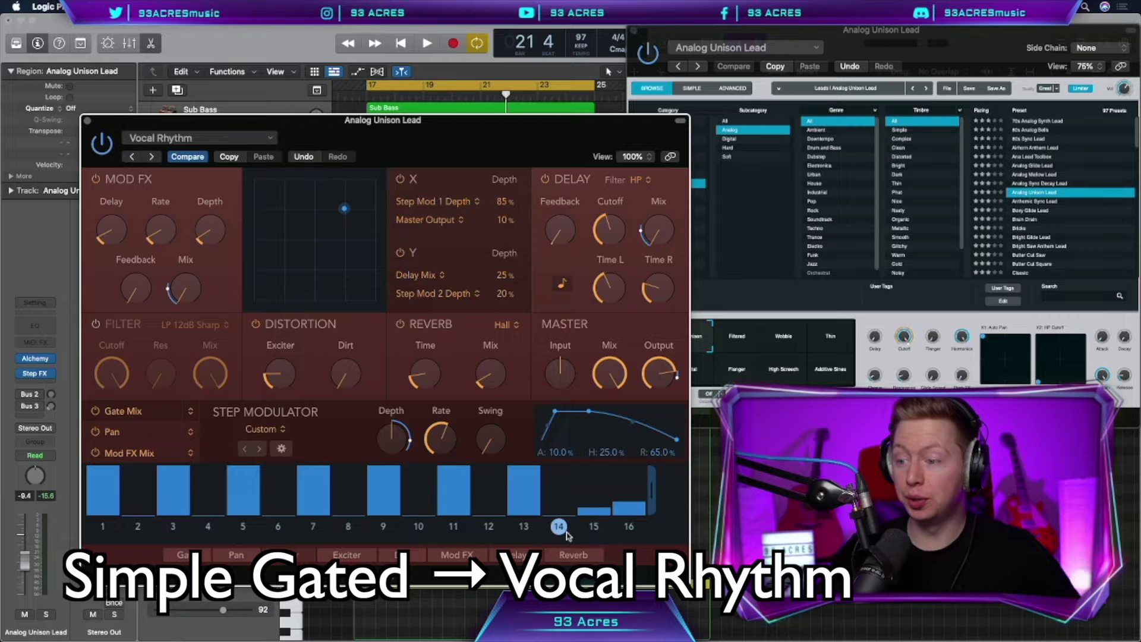
pyautogui.moveTo(594, 471); pyautogui.dragTo(629, 514)
pyautogui.press('s')
pyautogui.press('space')
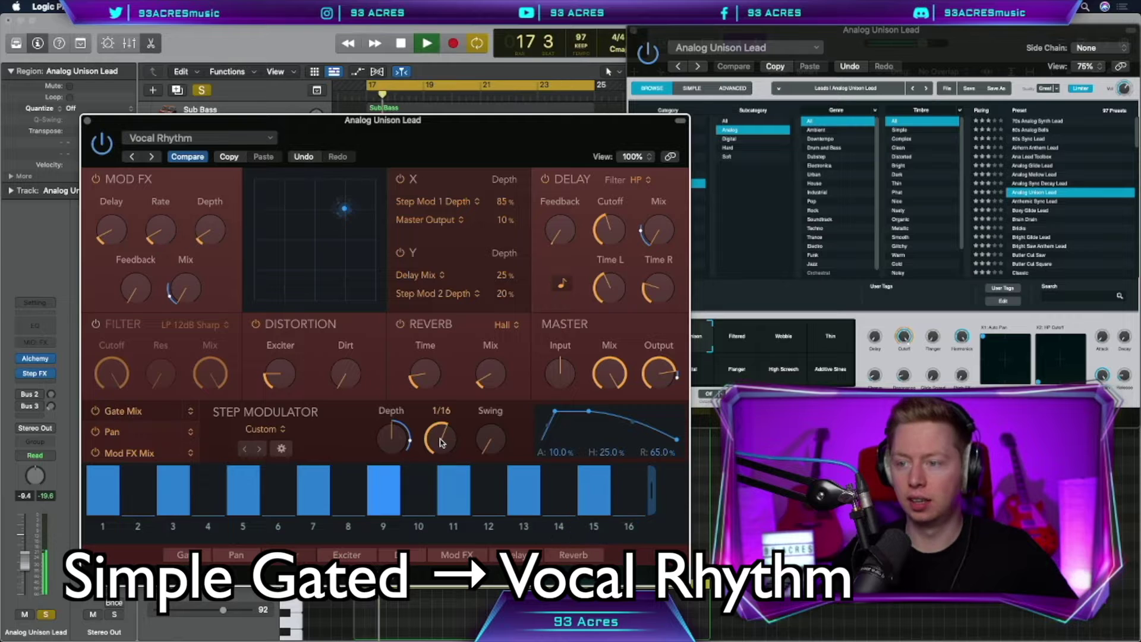
# - Set the step modulator's rate to 1/32 and play back the gated lead
pyautogui.moveTo(441, 441)
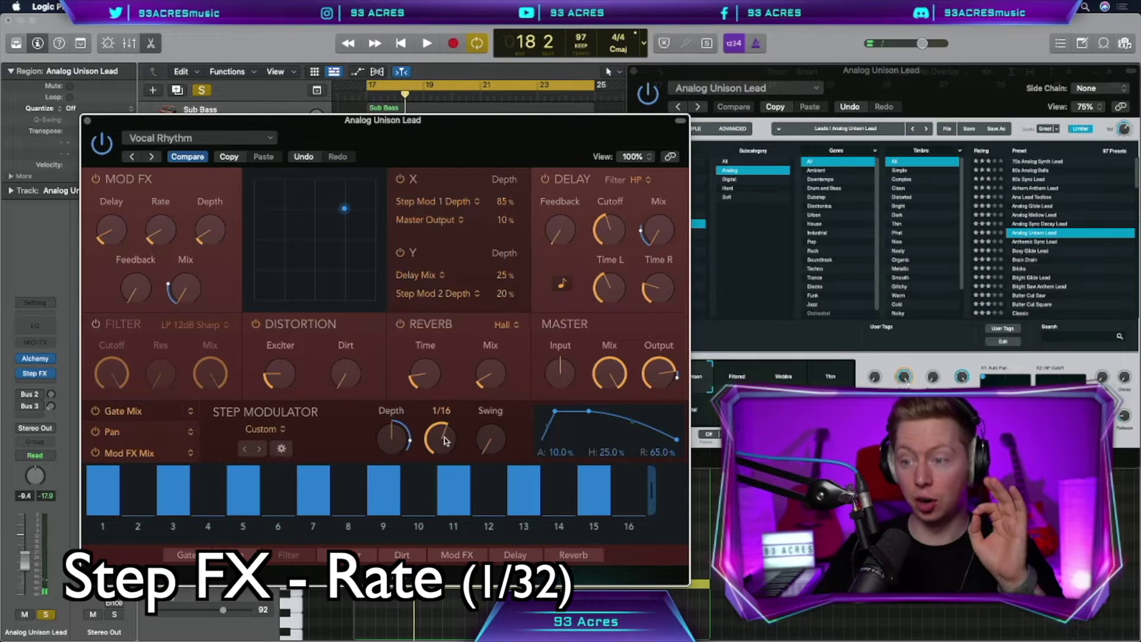
pyautogui.moveTo(441, 441); pyautogui.dragTo(442, 426)
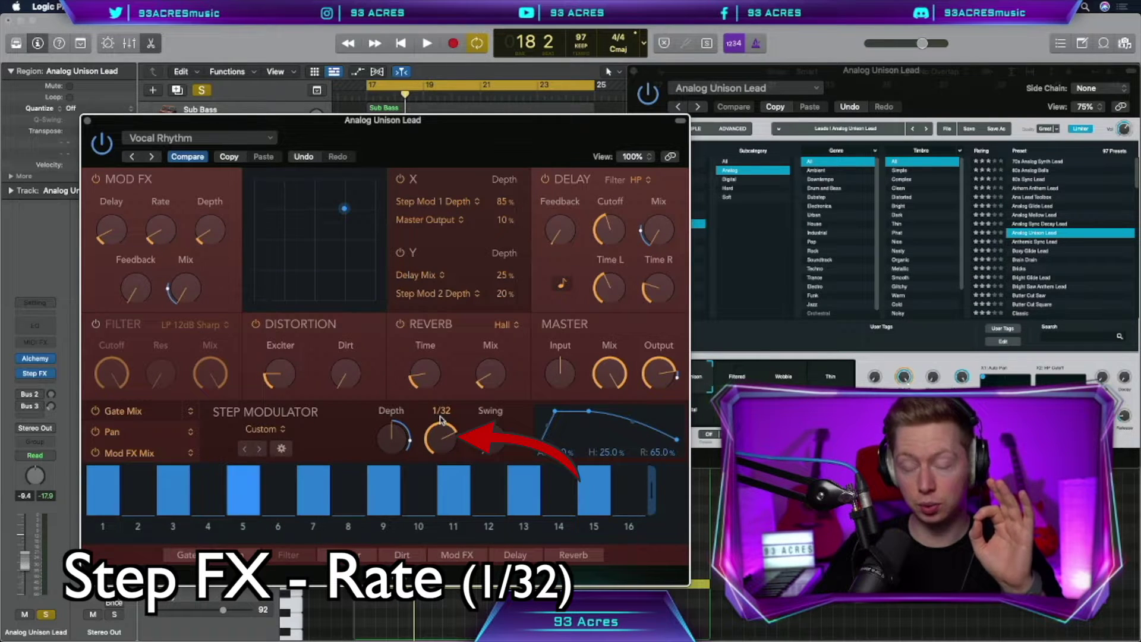
pyautogui.press('space')
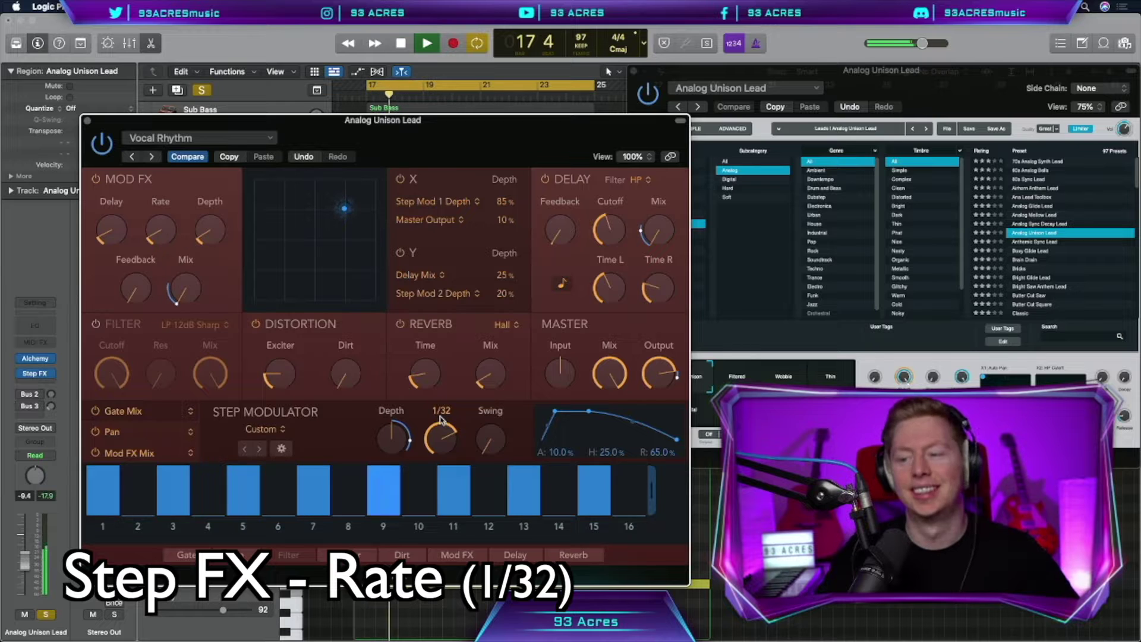
pyautogui.press('space')
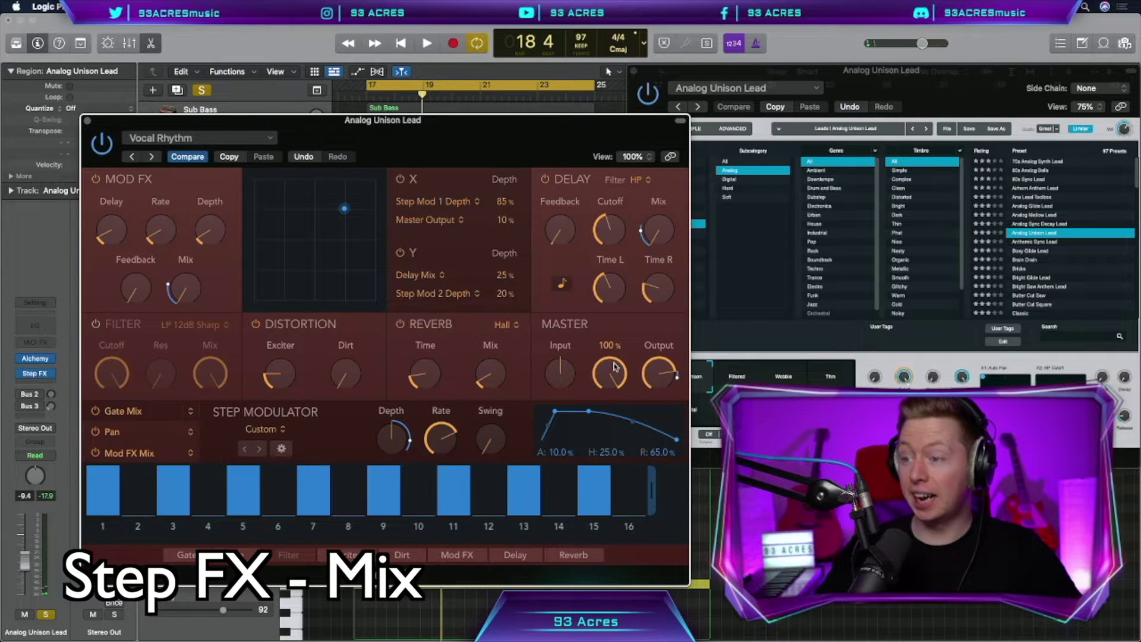
# - Lower the Step FX master mix to 79.5% while playing back the soloed track
pyautogui.moveTo(610, 387)
pyautogui.press('space')
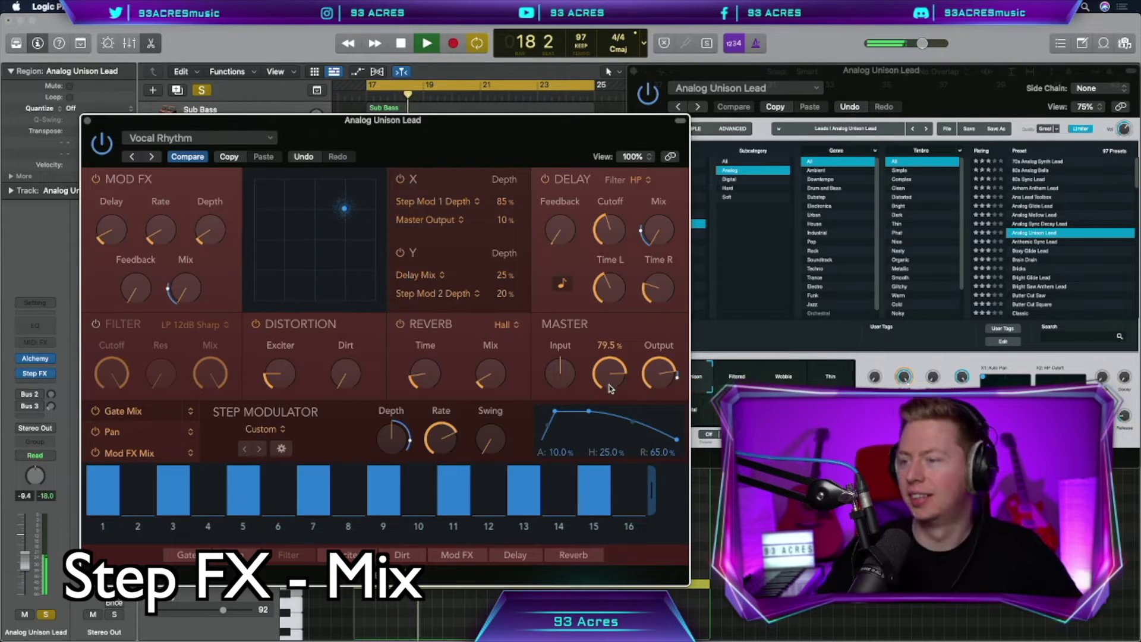
pyautogui.press('space')
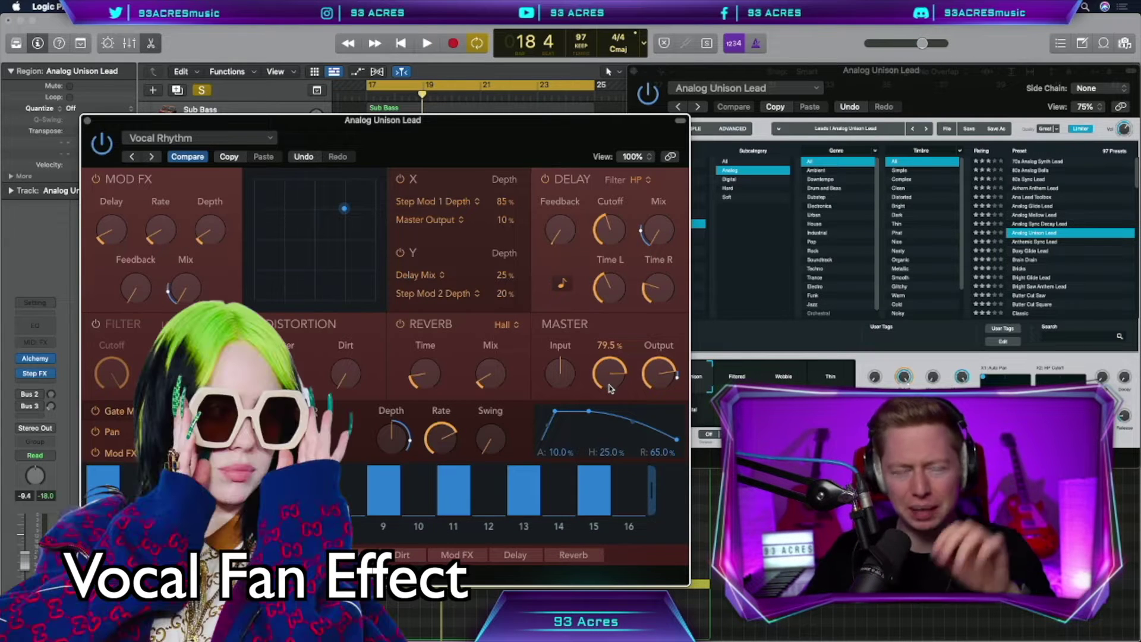
# - Show the mixer, copy the Step FX plug-in to the Sub Bass and first Analog Unison Lead channels, and play the result
pyautogui.press('x')
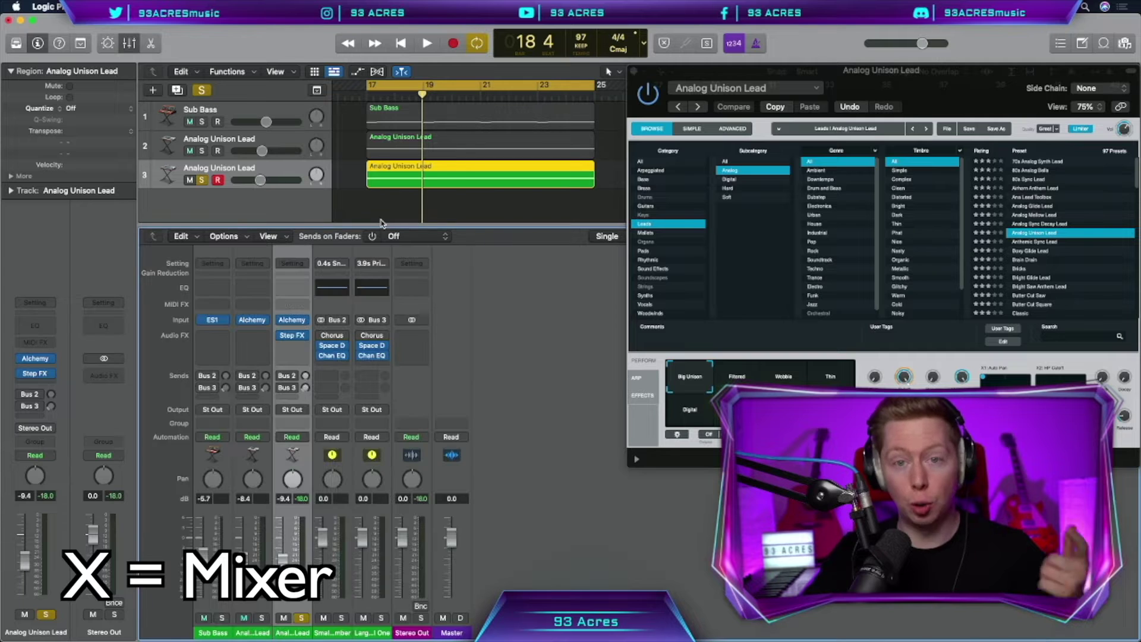
pyautogui.moveTo(292, 336); pyautogui.dragTo(214, 346)
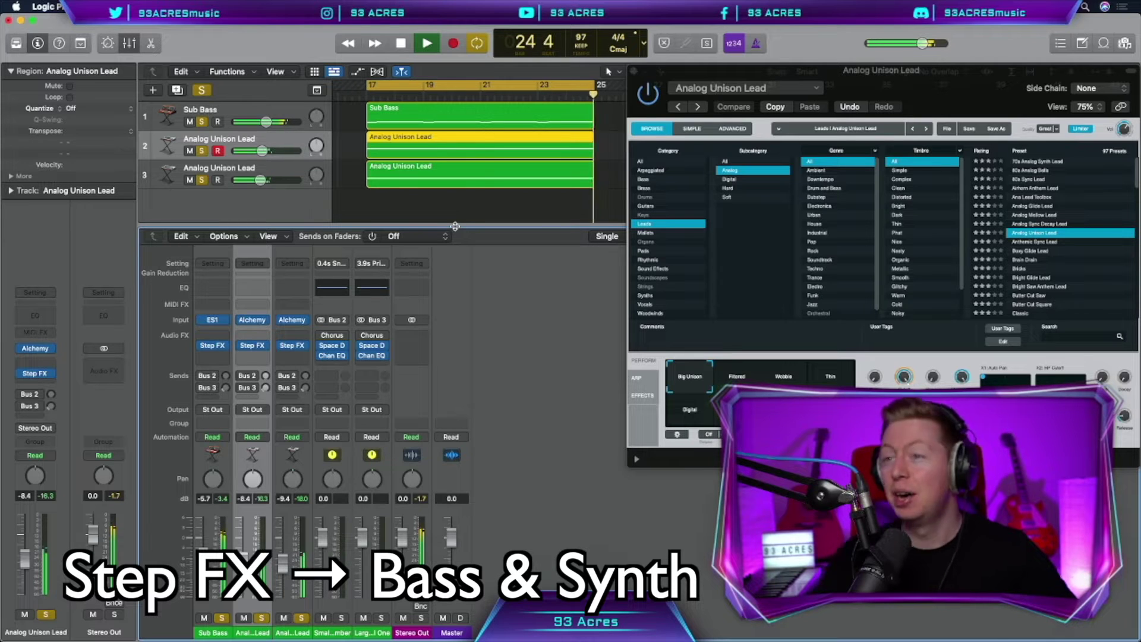
pyautogui.press('space')
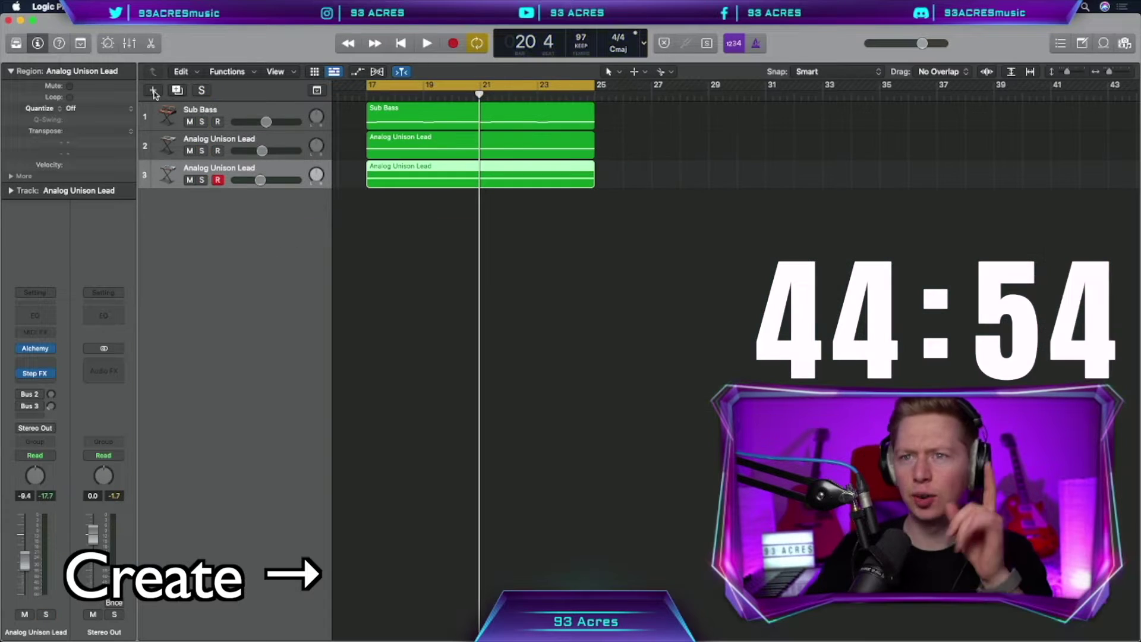
# - Create a fourth software instrument track and load the Analog Circuits electronic drum kit from the library
pyautogui.press('alt+super+n')
pyautogui.click(754, 194)
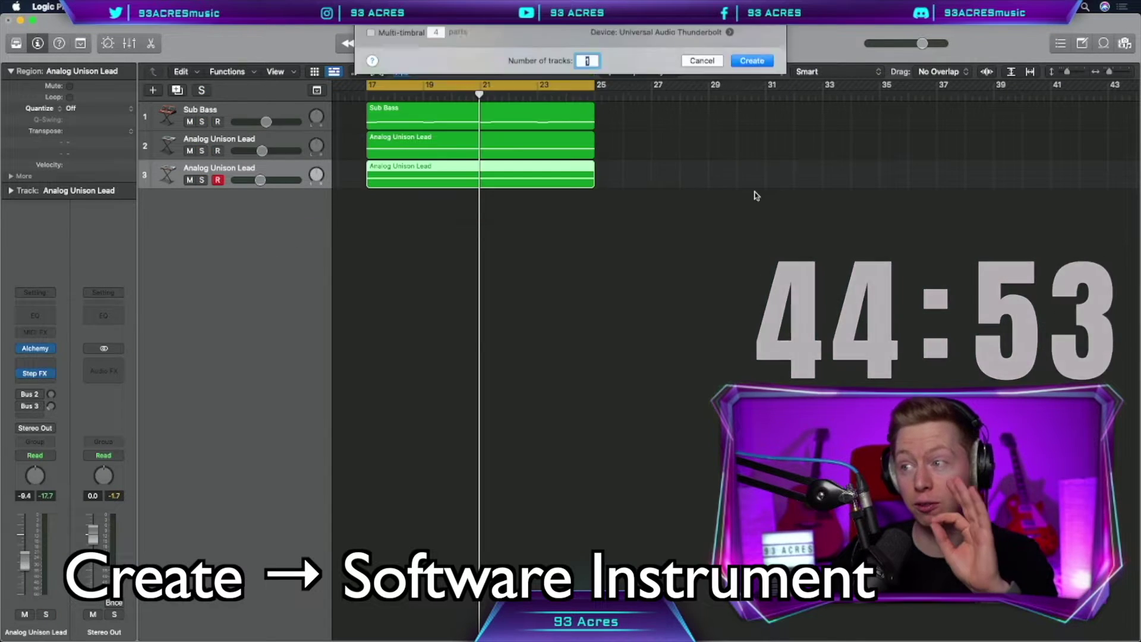
pyautogui.press('y')
pyautogui.click(69, 279)
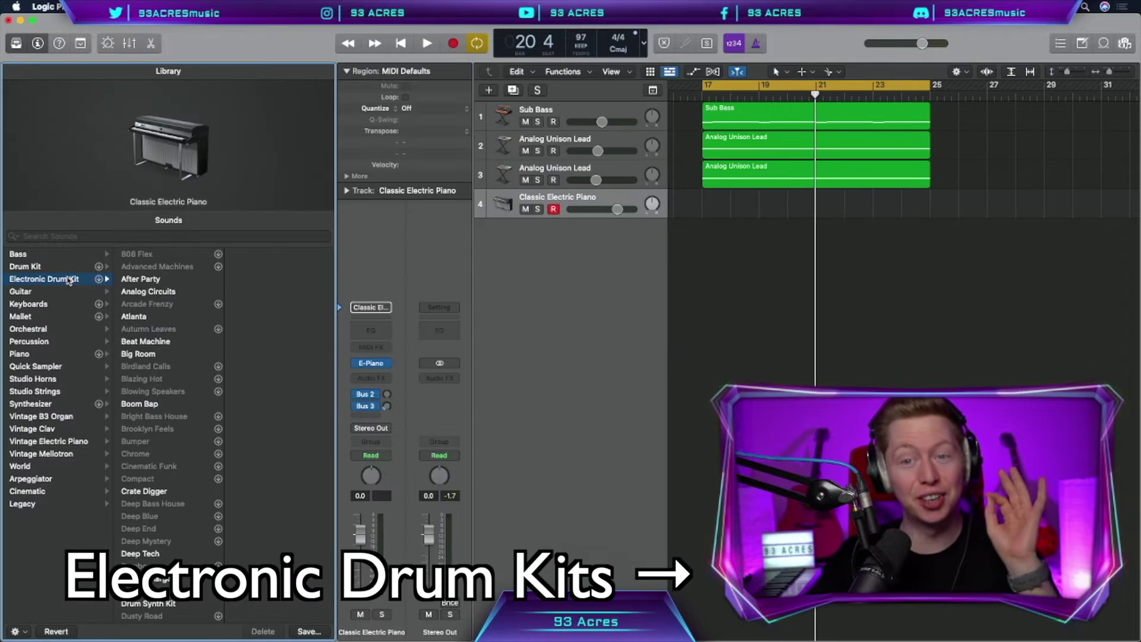
pyautogui.click(141, 279)
pyautogui.click(181, 292)
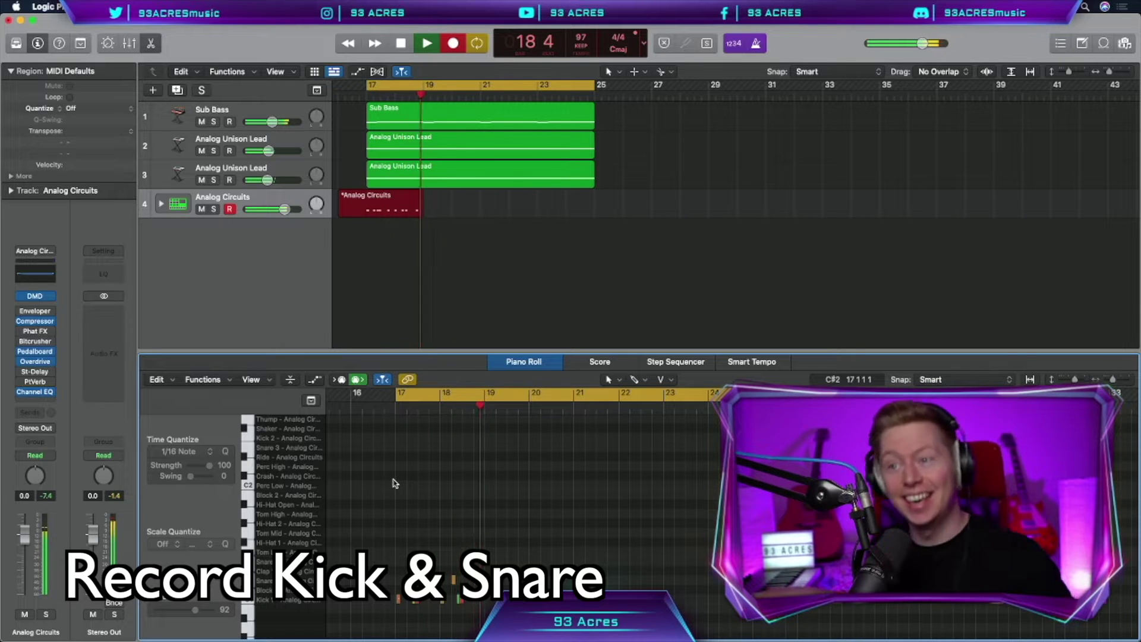
# - Finish recording the kick and snare, and double the snare by copying its notes from Snare 1 to Snare 2
pyautogui.press('space')
pyautogui.click(397, 492)
pyautogui.moveTo(397, 495); pyautogui.dragTo(395, 479)
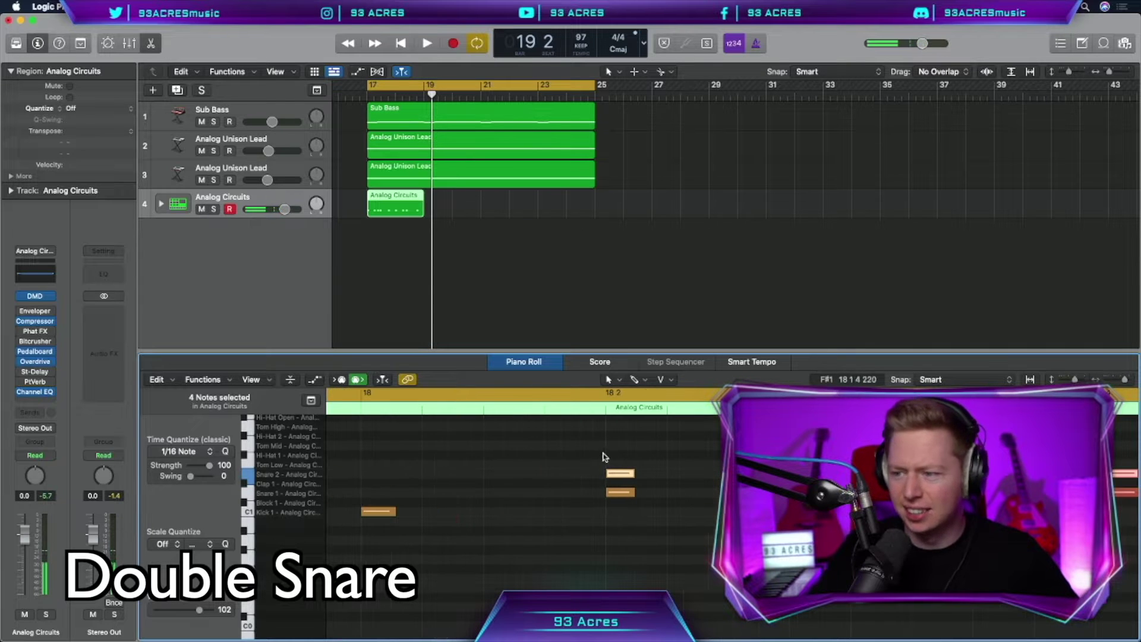
# - Nudge the Snare 2 notes slightly behind Snare 1 to make a flam, and loop the drum region up to bar 25
pyautogui.scroll(3, 604, 458)
pyautogui.click(635, 475)
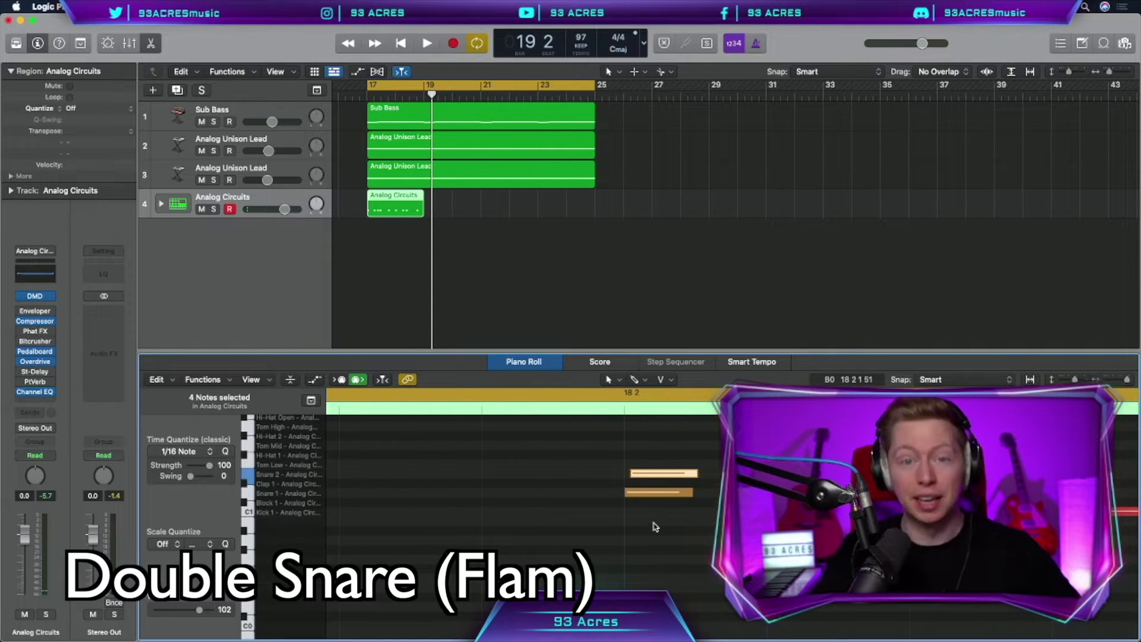
pyautogui.press('space')
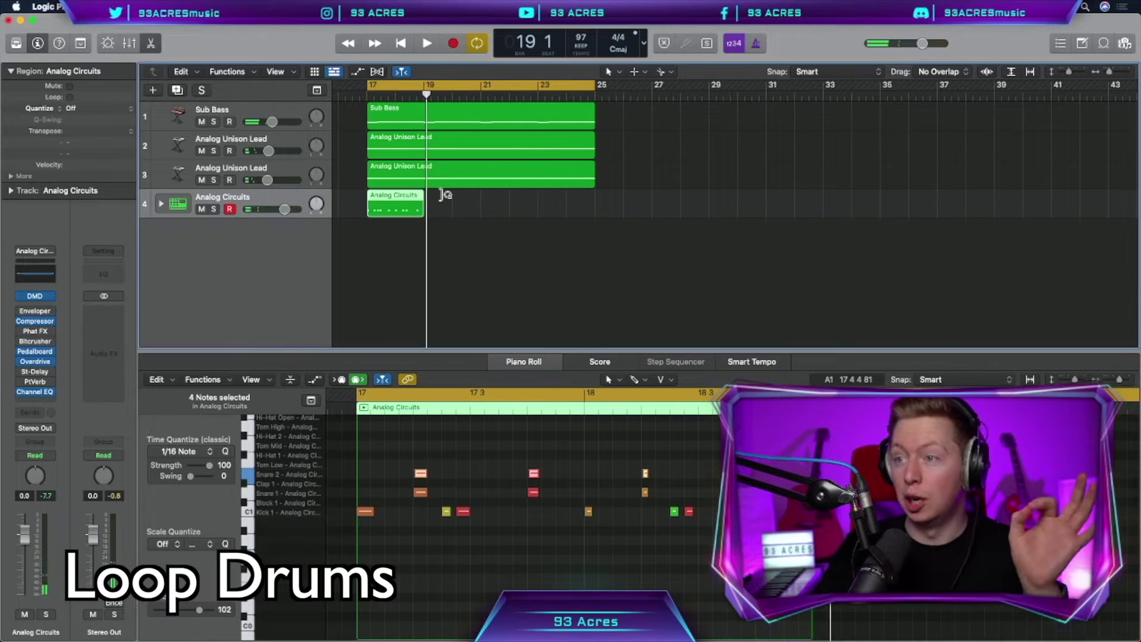
pyautogui.moveTo(440, 194); pyautogui.dragTo(592, 198)
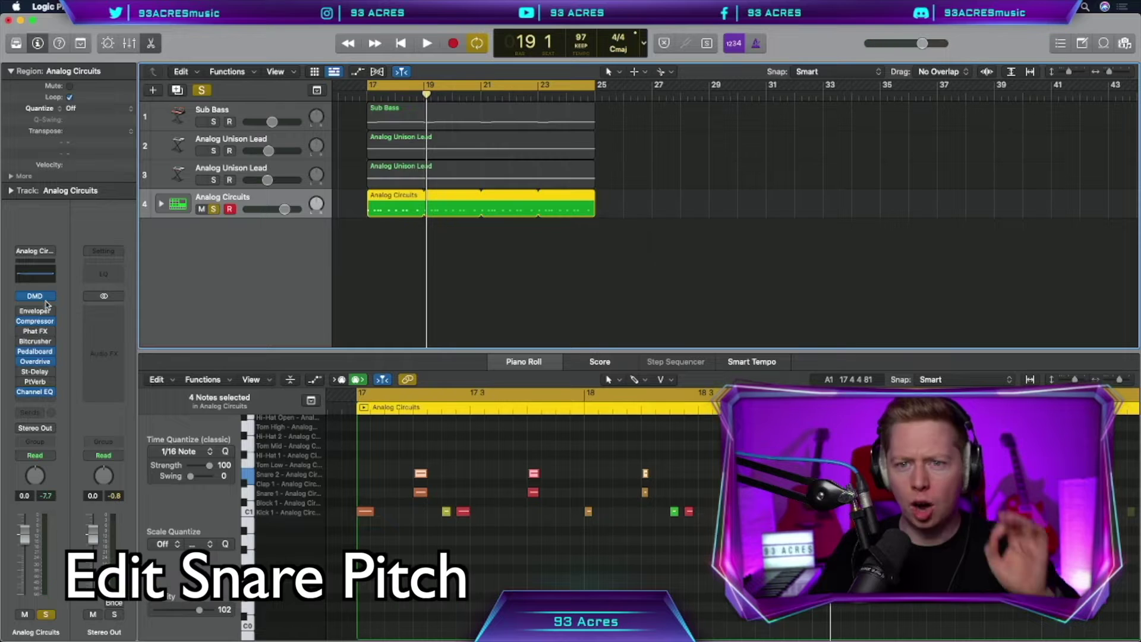
# - Lower the Snare 1 pad's output note into the C1–B1 octave in Drum Machine Designer and play back the drums
pyautogui.click(38, 296)
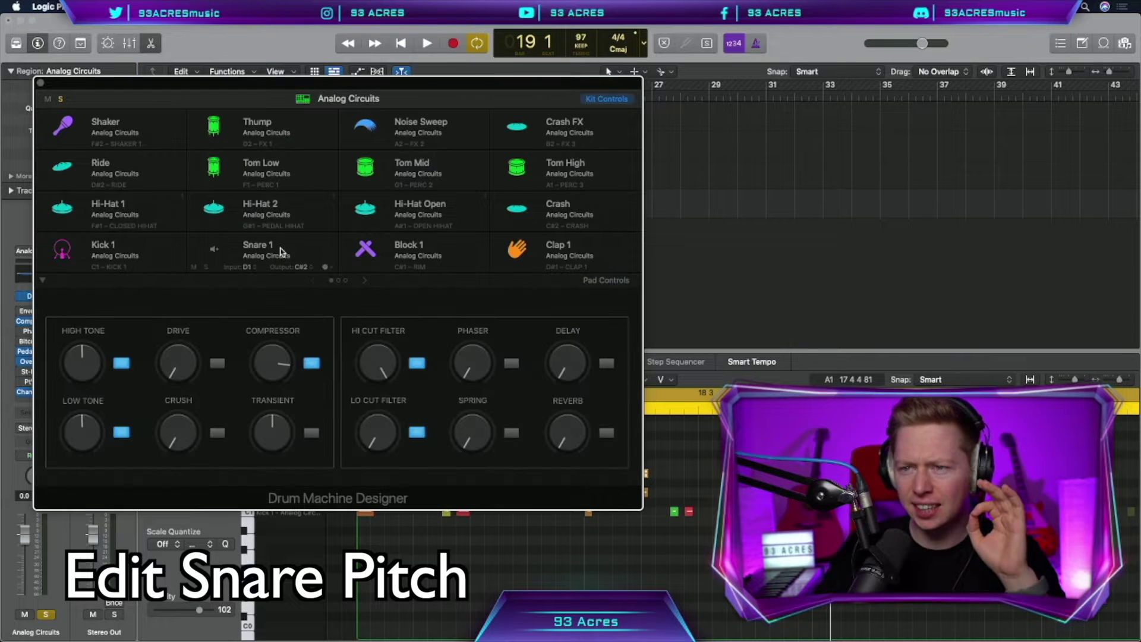
pyautogui.click(282, 251)
pyautogui.click(301, 267)
pyautogui.moveTo(354, 262)
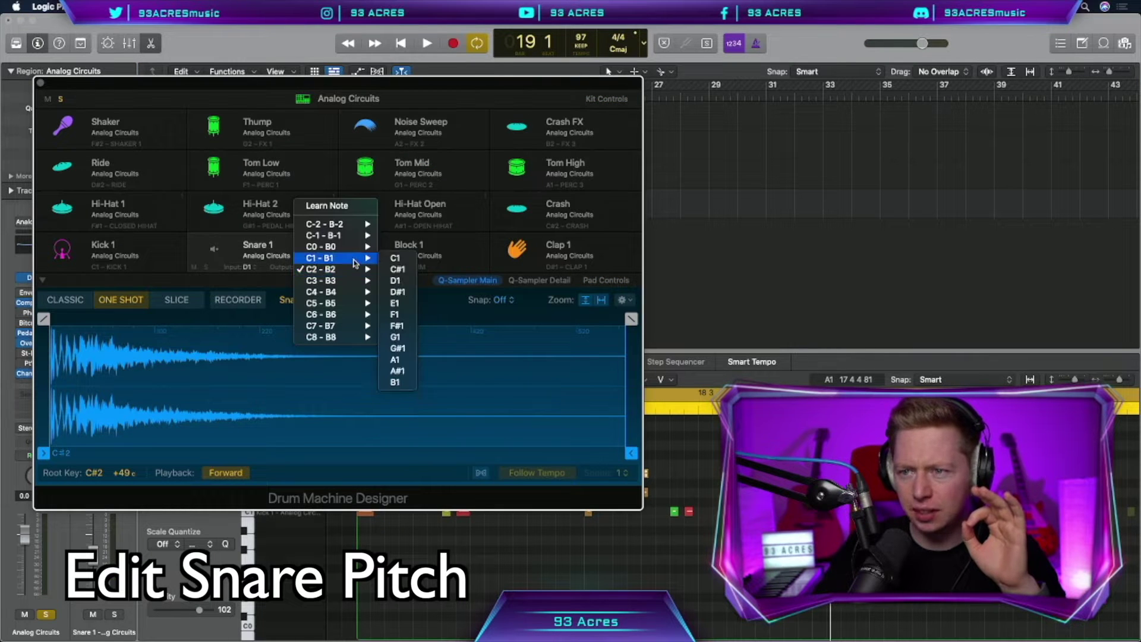
pyautogui.click(397, 281)
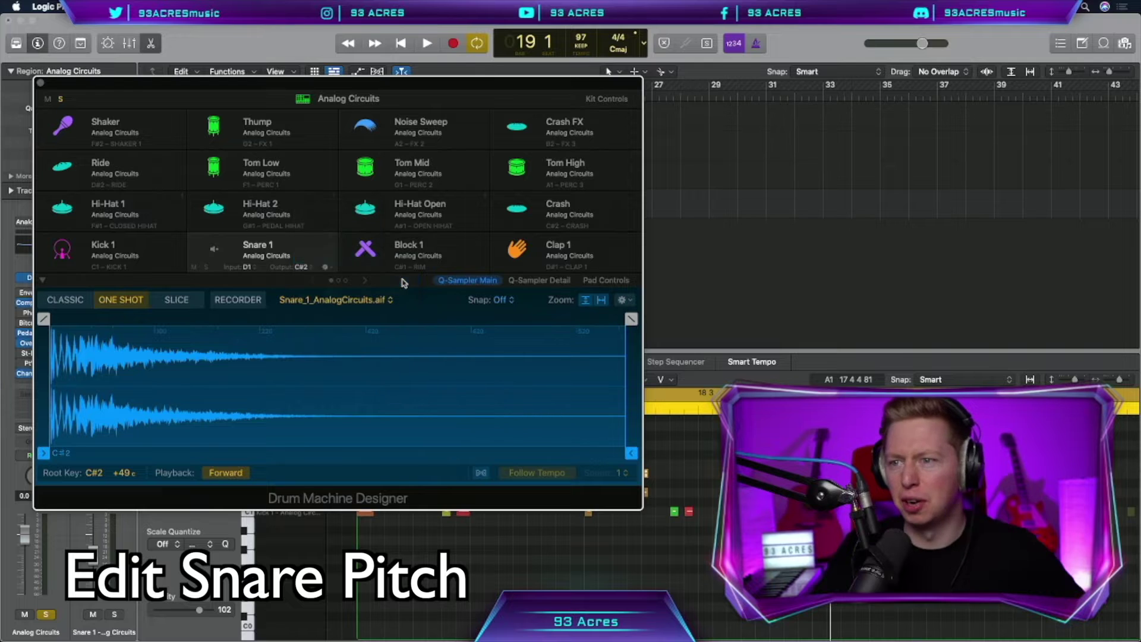
pyautogui.press('space')
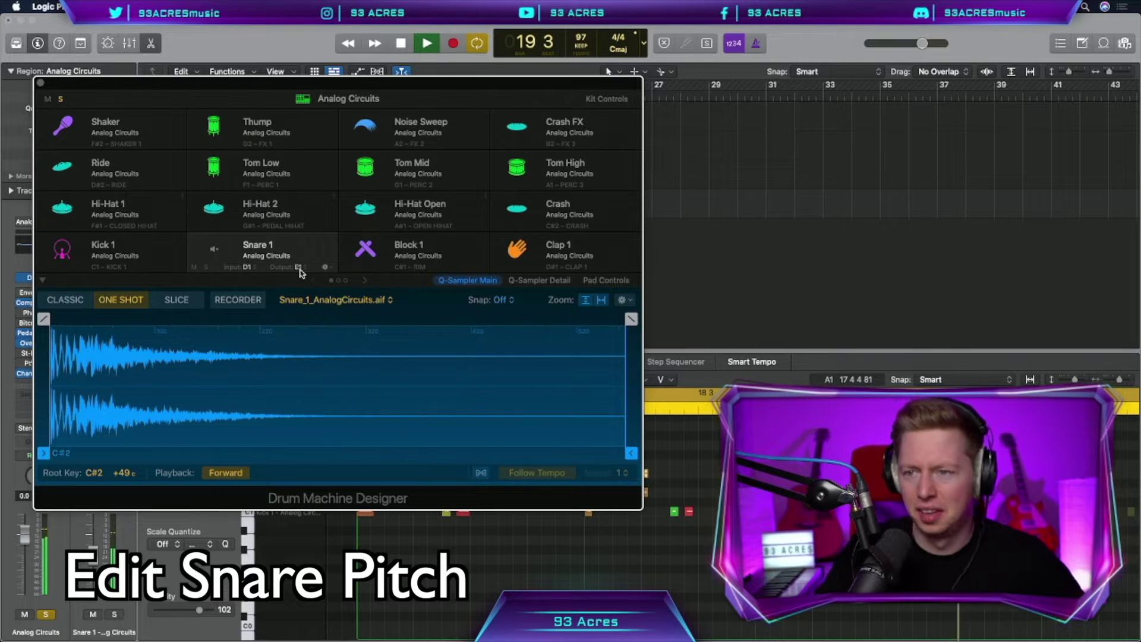
pyautogui.press('space')
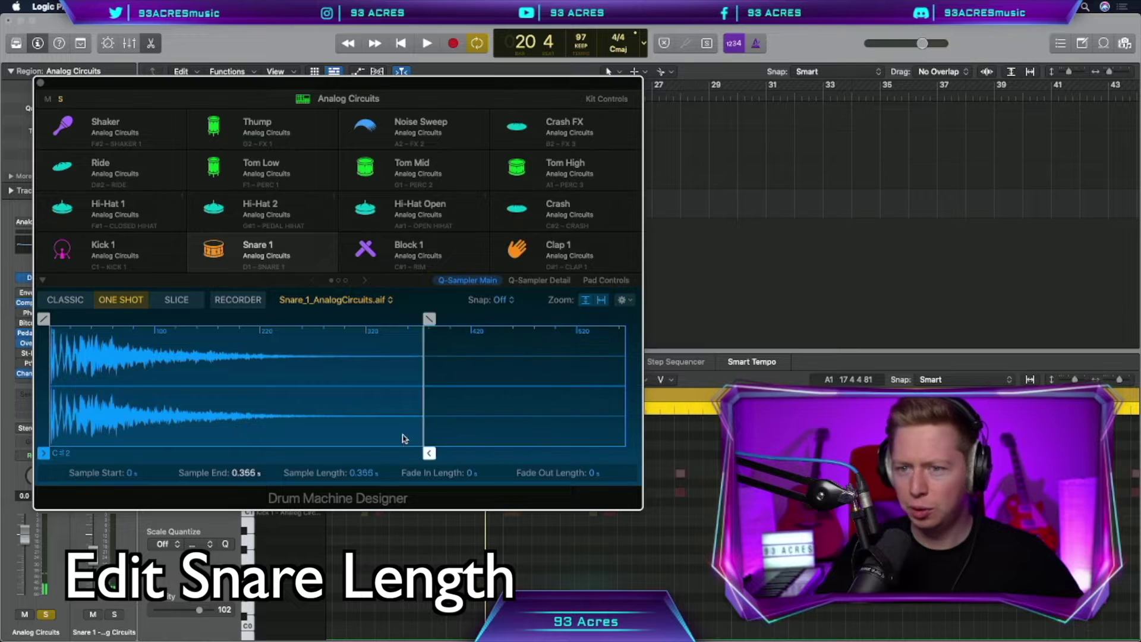
# - Shorten the Snare 1 sample to 0.091 s with a 0.023 s fade-out, and play back the gated snare
pyautogui.moveTo(425, 454); pyautogui.dragTo(254, 454)
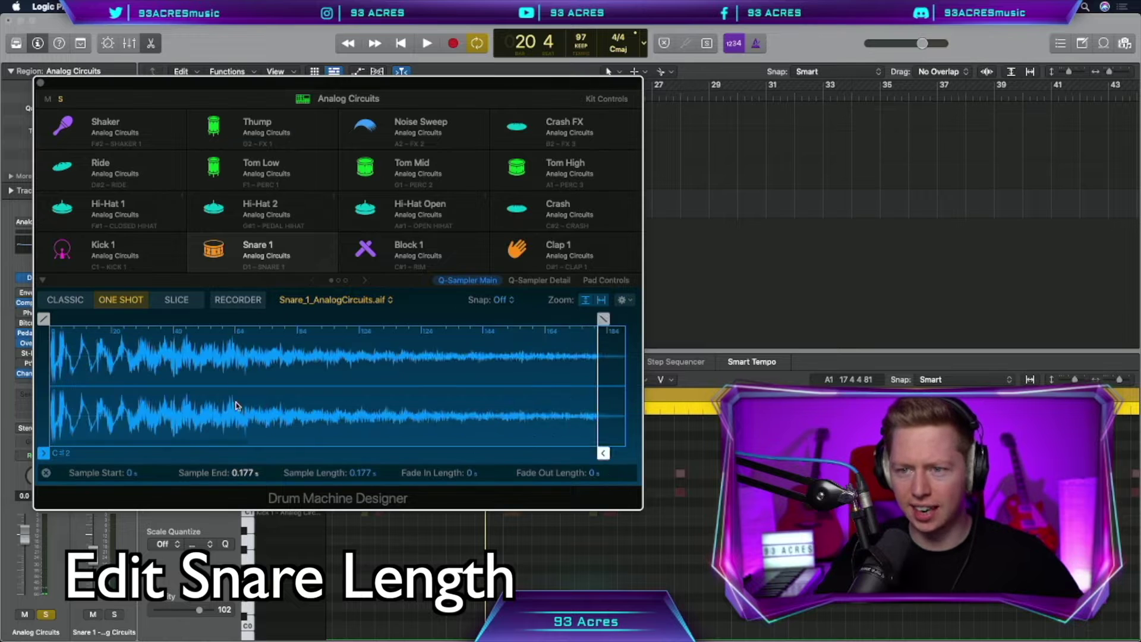
pyautogui.moveTo(597, 319); pyautogui.dragTo(355, 318)
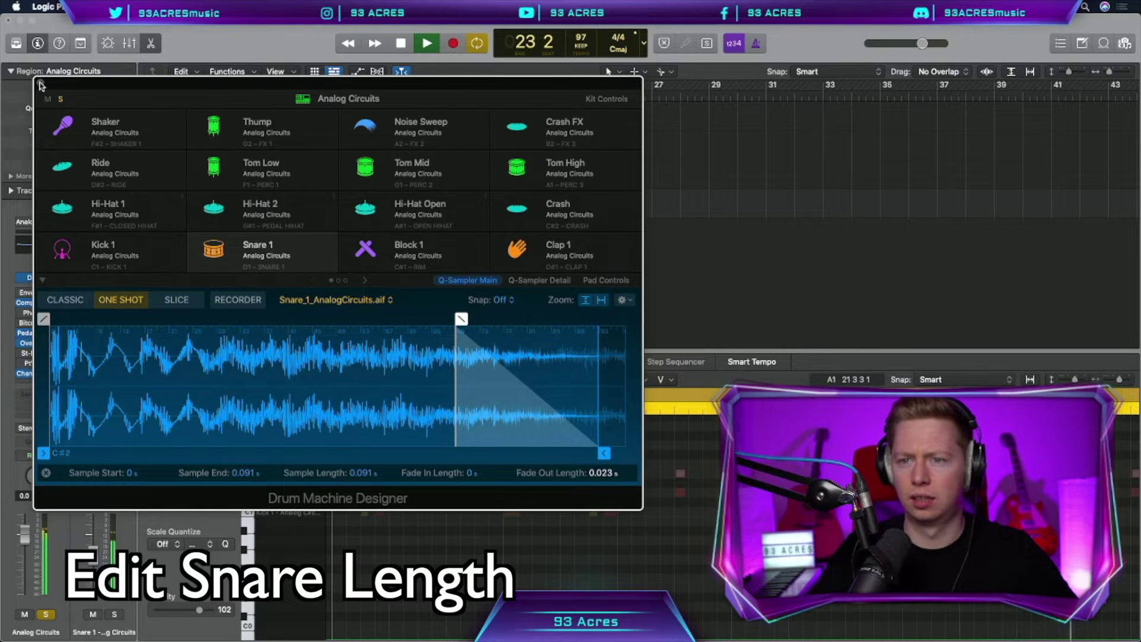
pyautogui.press('space')
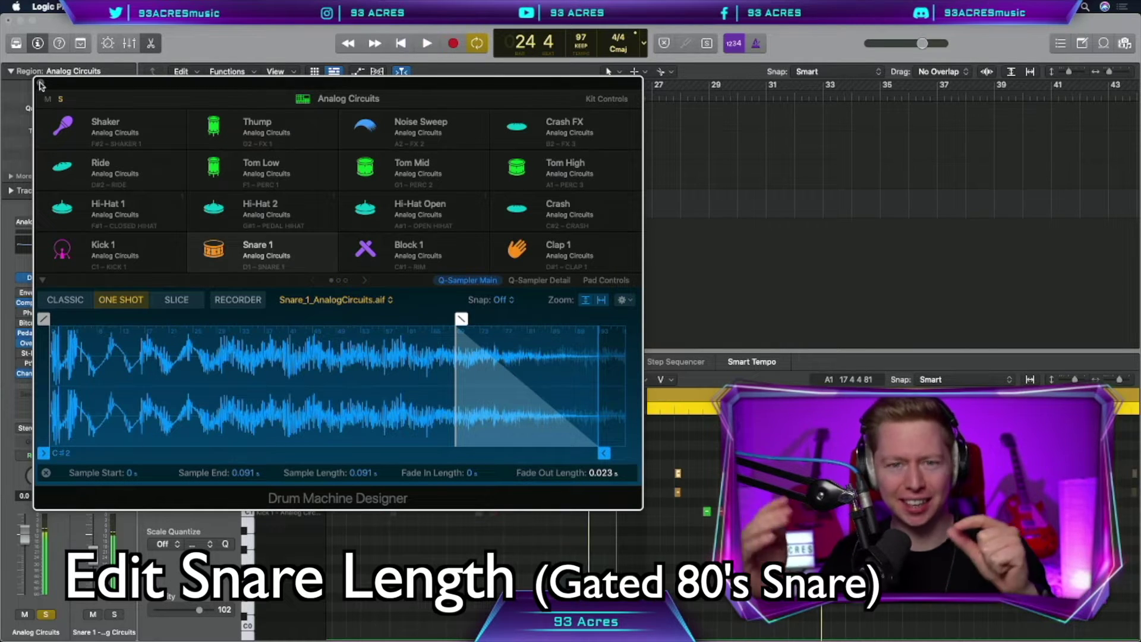
pyautogui.moveTo(701, 300); pyautogui.dragTo(692, 313)
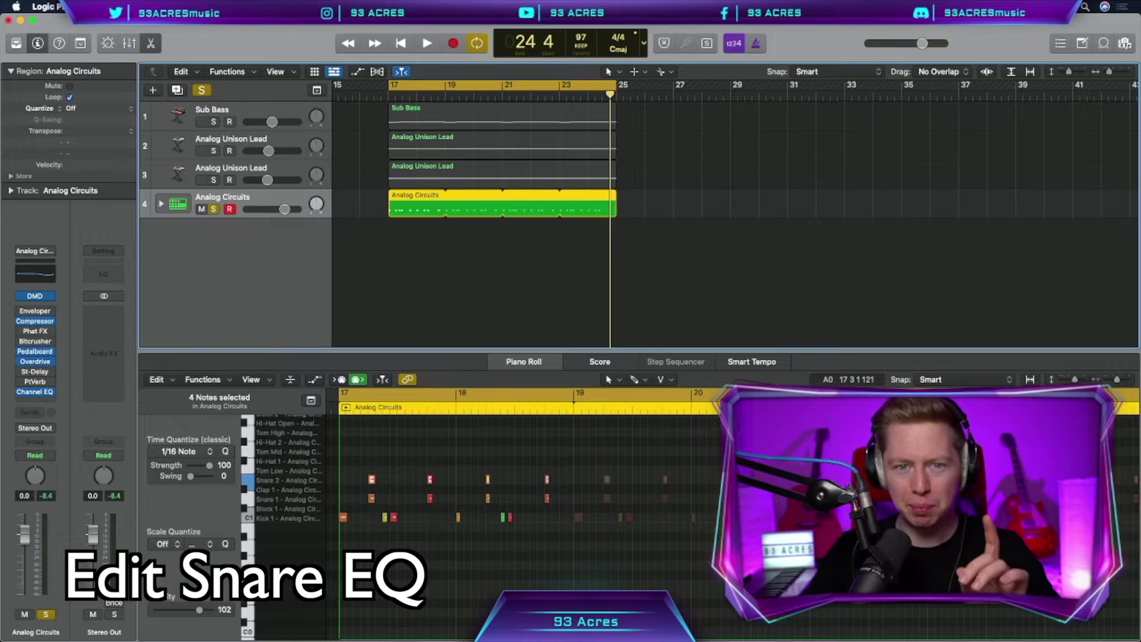
# - Duplicate the drum track with its region and separate the notes into Analog Circuits Kick and Analog Circuits Snare tracks
pyautogui.press('super+d')
pyautogui.moveTo(410, 212); pyautogui.dragTo(411, 235)
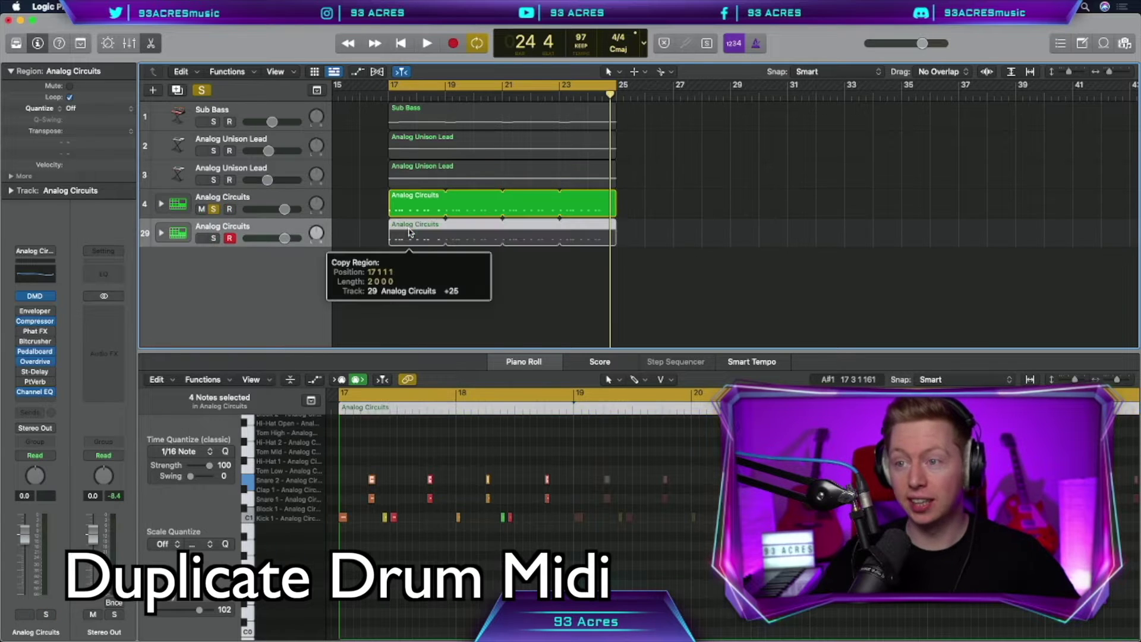
pyautogui.moveTo(410, 234); pyautogui.dragTo(410, 235)
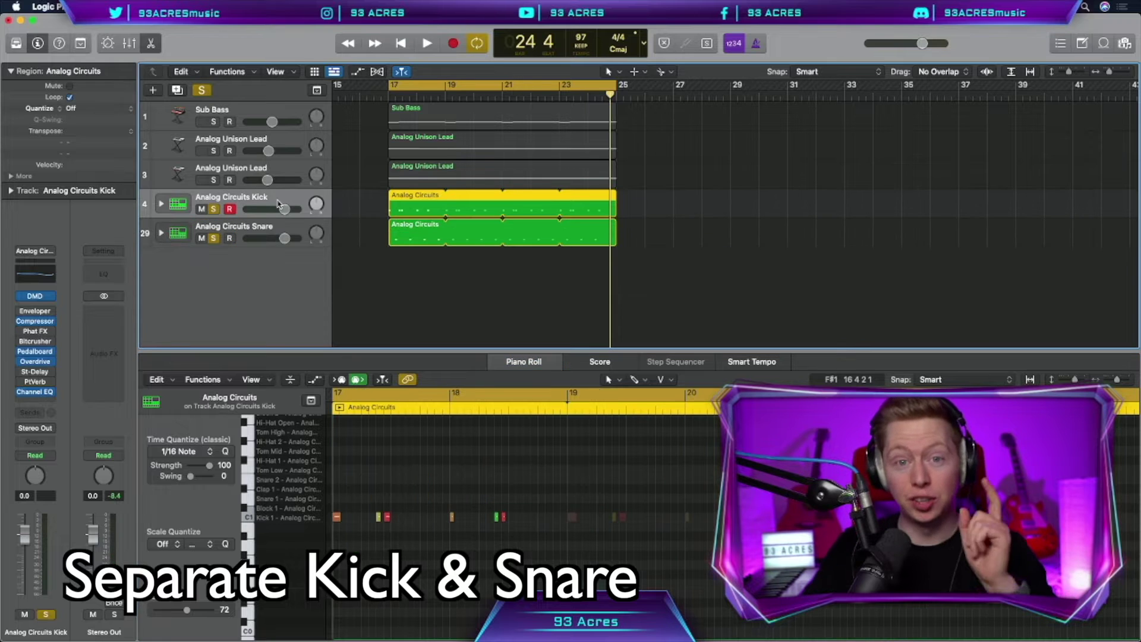
# - Adjust the delay time in the snare's Step FX and set its delay feedback to 17.8% during playback
pyautogui.press('x')
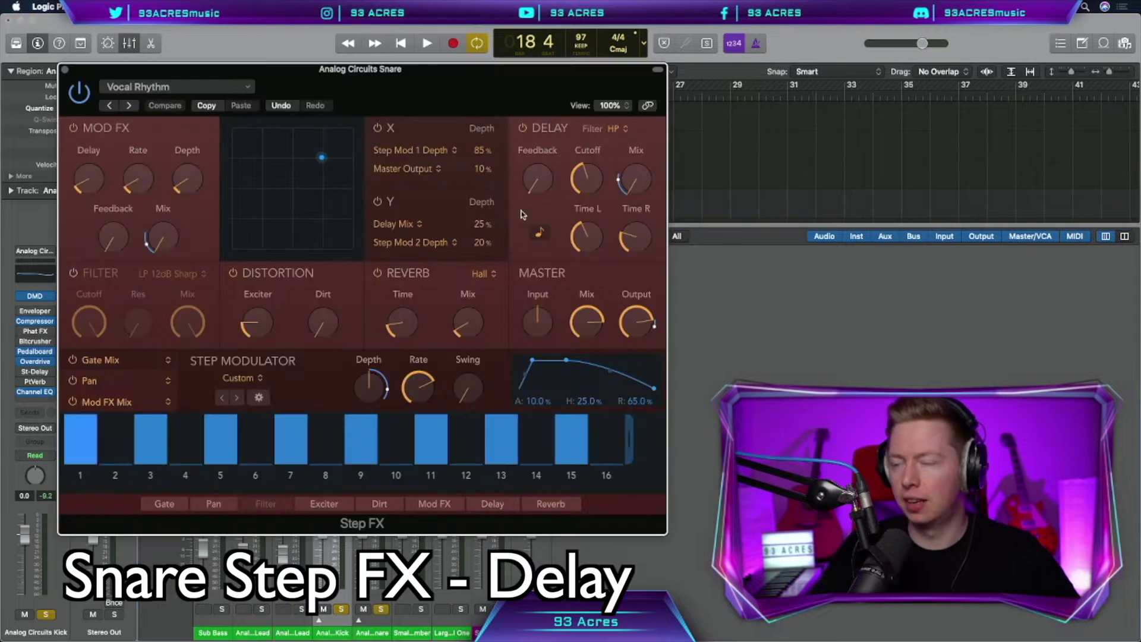
pyautogui.moveTo(636, 237); pyautogui.dragTo(639, 256)
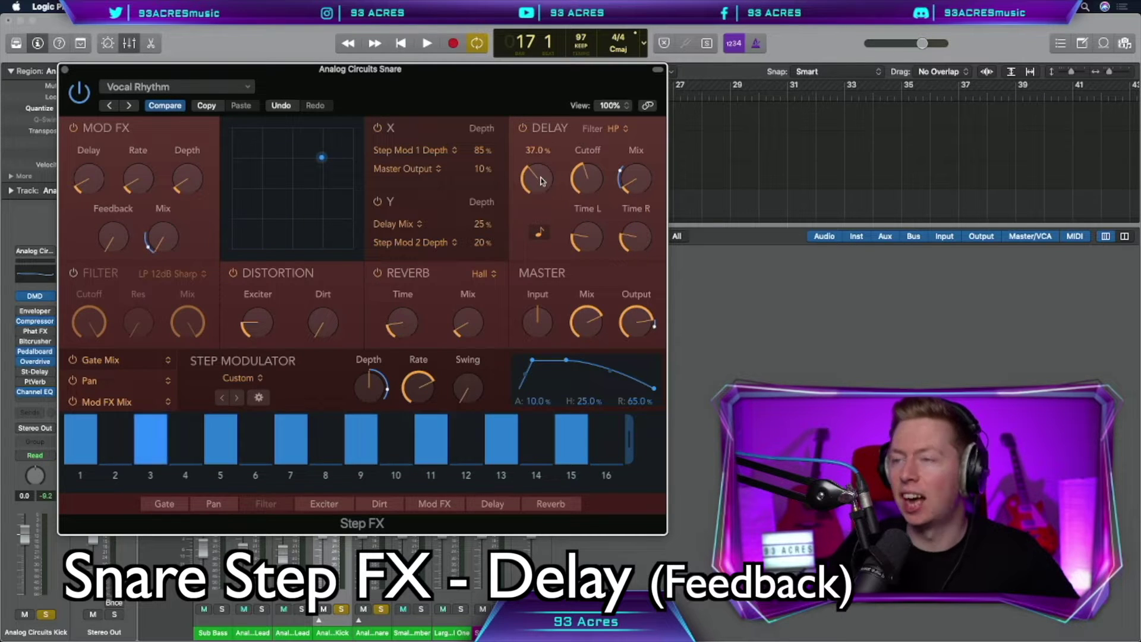
pyautogui.press('space')
pyautogui.moveTo(537, 179)
pyautogui.mouseDown()
pyautogui.moveTo(527, 232)
pyautogui.moveTo(524, 191)
pyautogui.mouseUp()
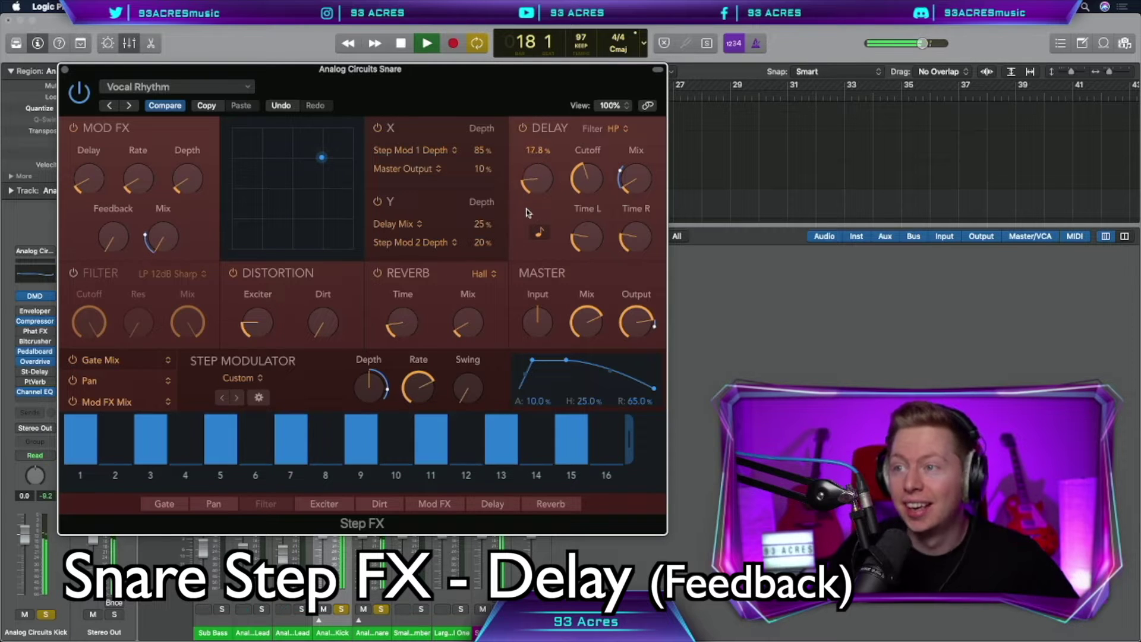
pyautogui.press('space')
pyautogui.moveTo(544, 179)
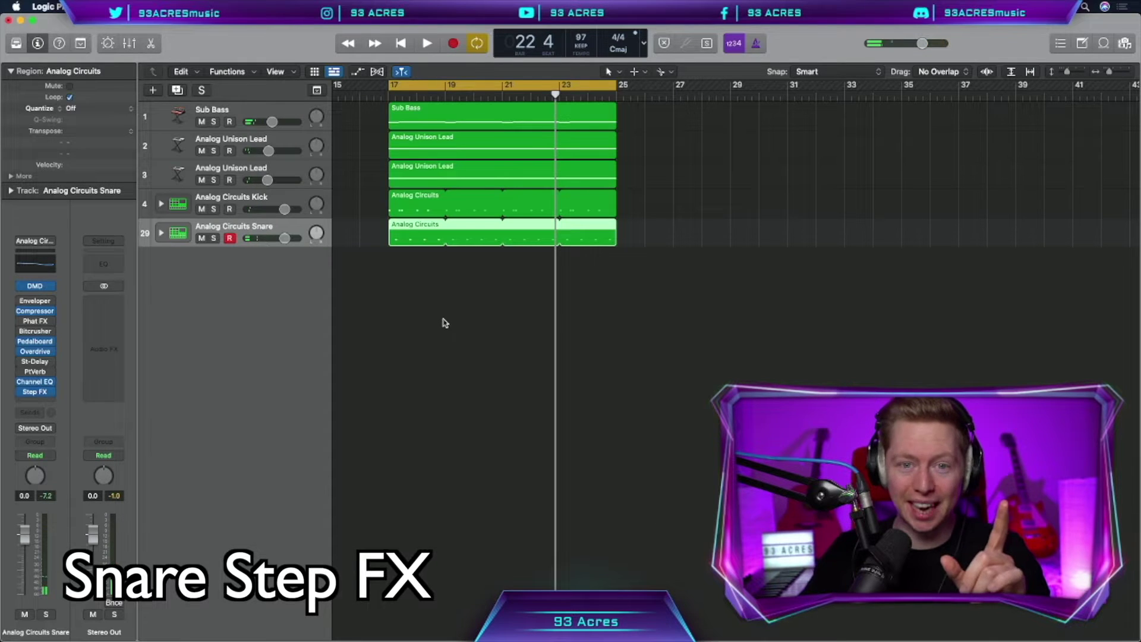
# - Send the snare channel to Bus 10 and insert a ChromaVerb reverb on the resulting aux channel
pyautogui.click(34, 412)
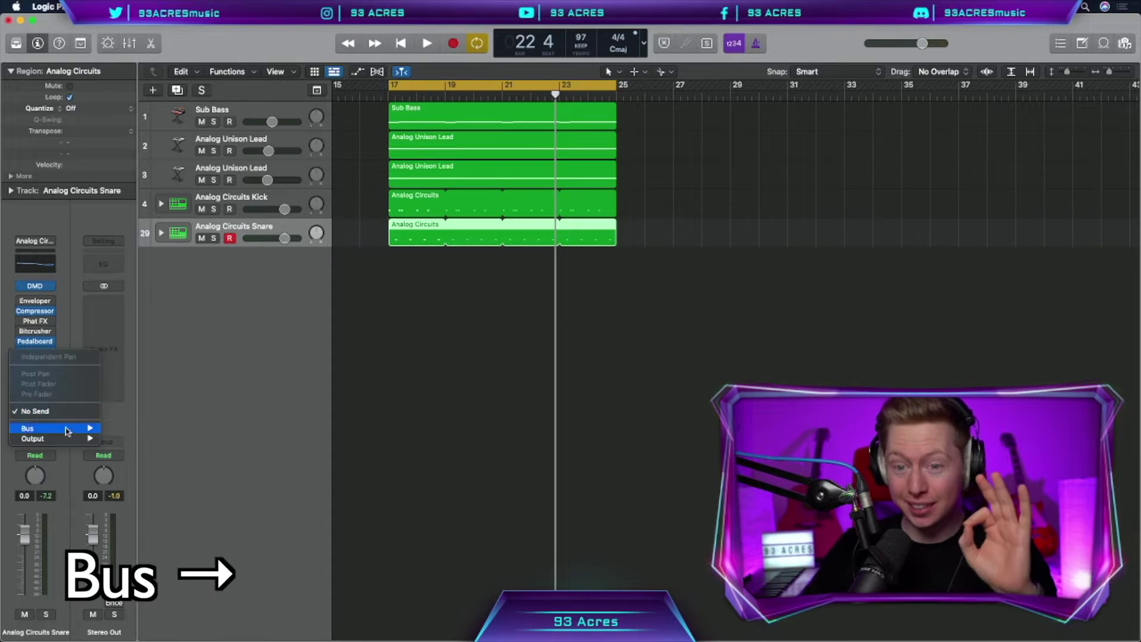
pyautogui.click(118, 428)
pyautogui.click(104, 297)
pyautogui.moveTo(101, 506)
pyautogui.moveTo(214, 506)
pyautogui.click(296, 506)
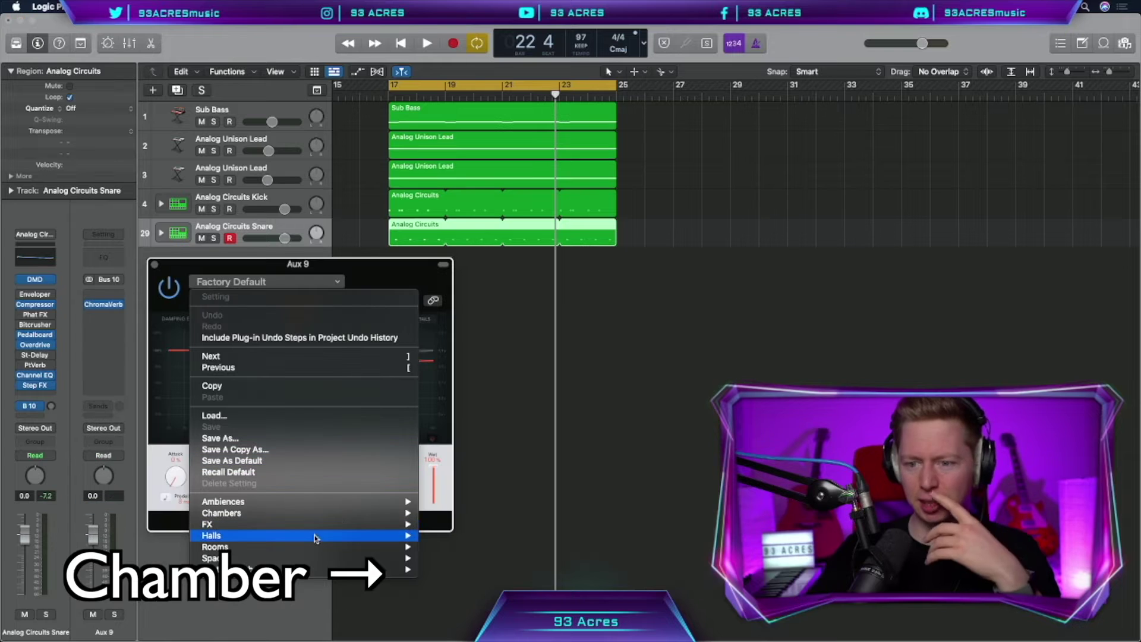
# - Load the Dirty Chamber preset in ChromaVerb and play the soloed snare through the reverb
pyautogui.moveTo(404, 512)
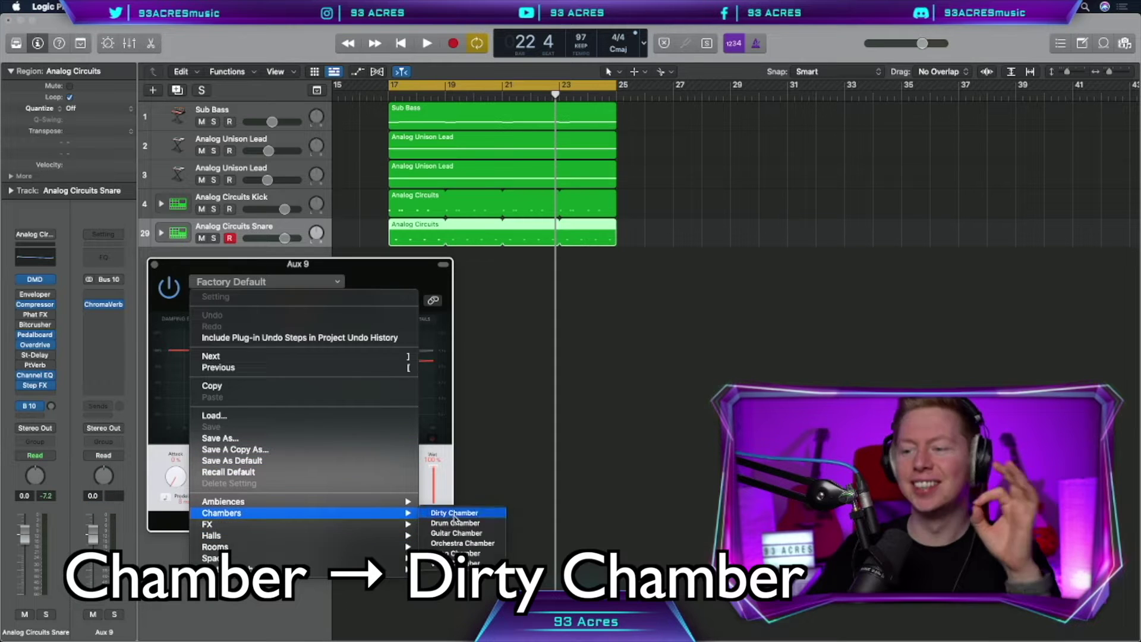
pyautogui.click(454, 514)
pyautogui.press('s')
pyautogui.press('space')
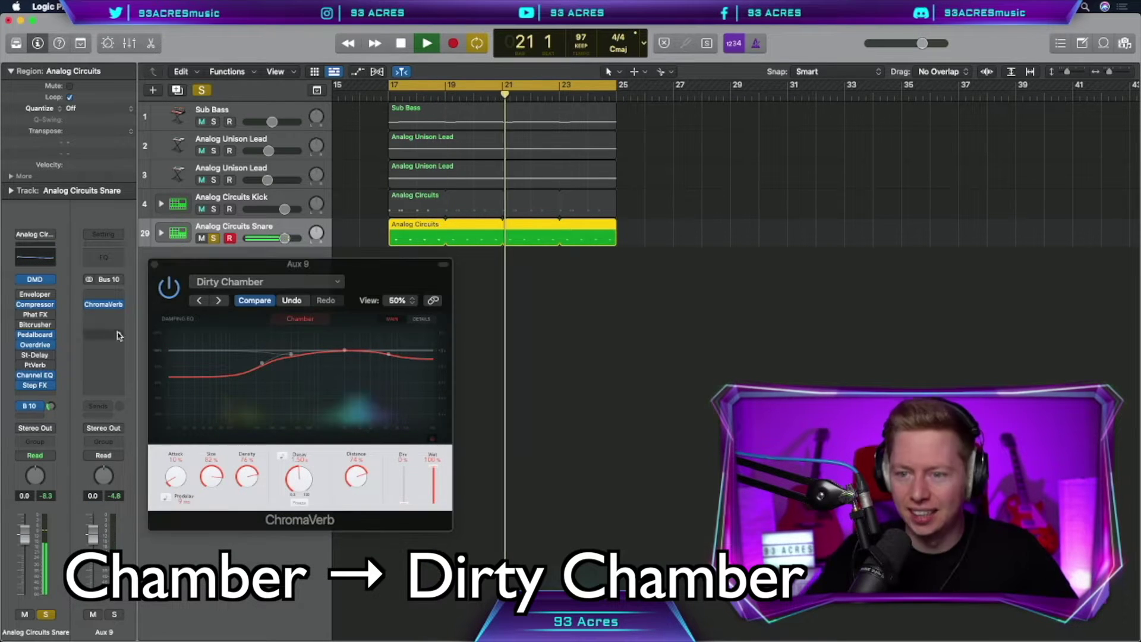
pyautogui.press('space')
pyautogui.click(154, 266)
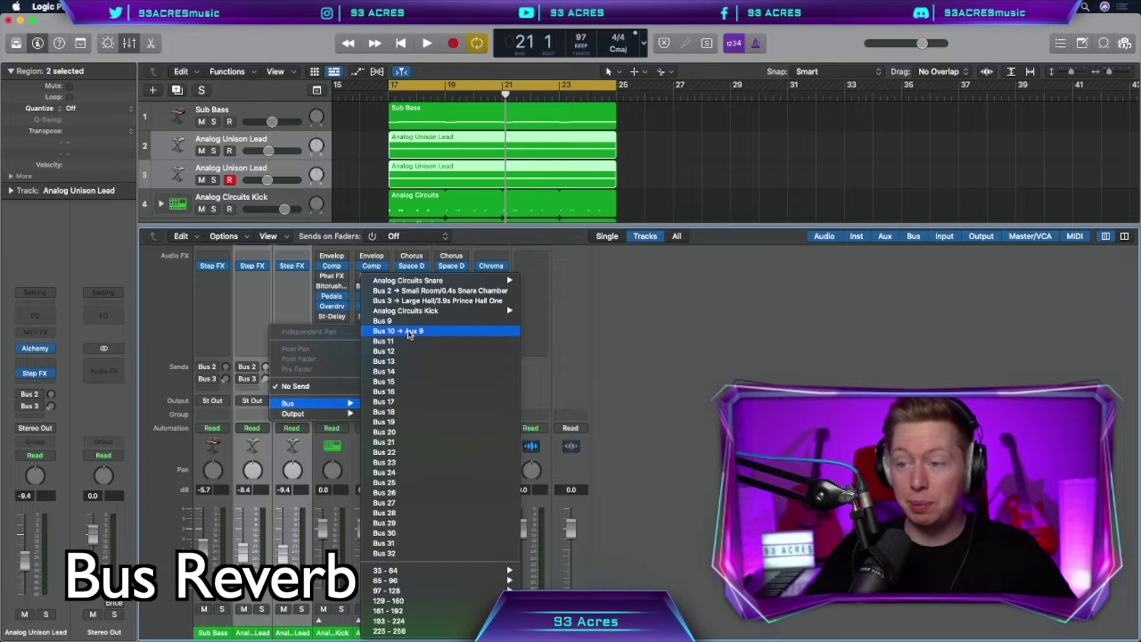
# - Send both Analog Unison Lead channels to the Bus 10 reverb and hide the mixer
pyautogui.click(416, 331)
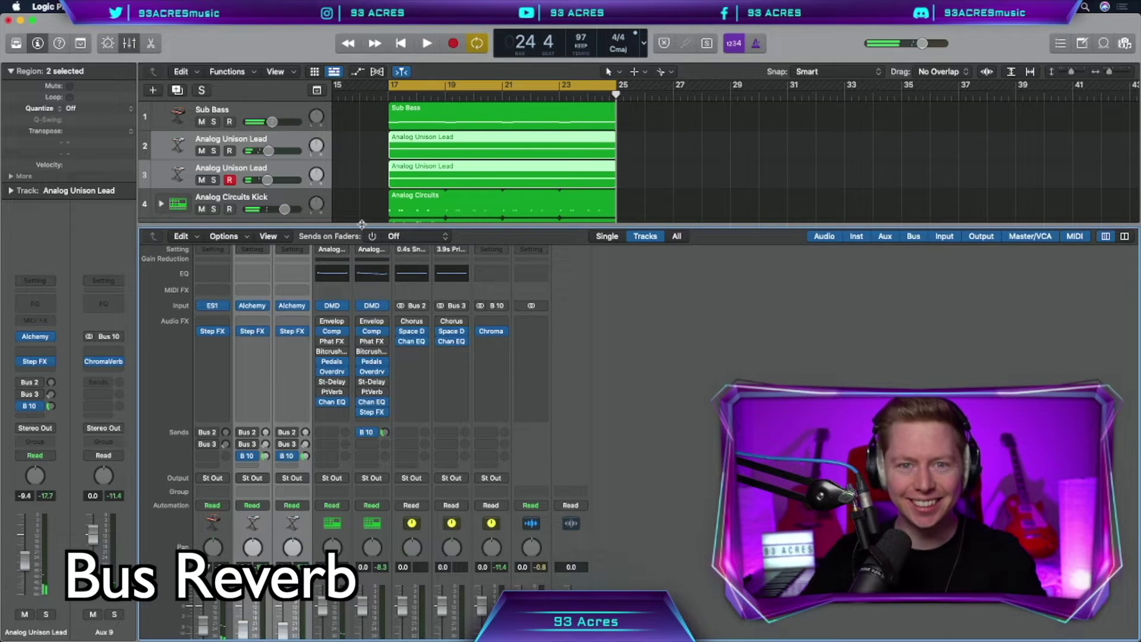
pyautogui.press('x')
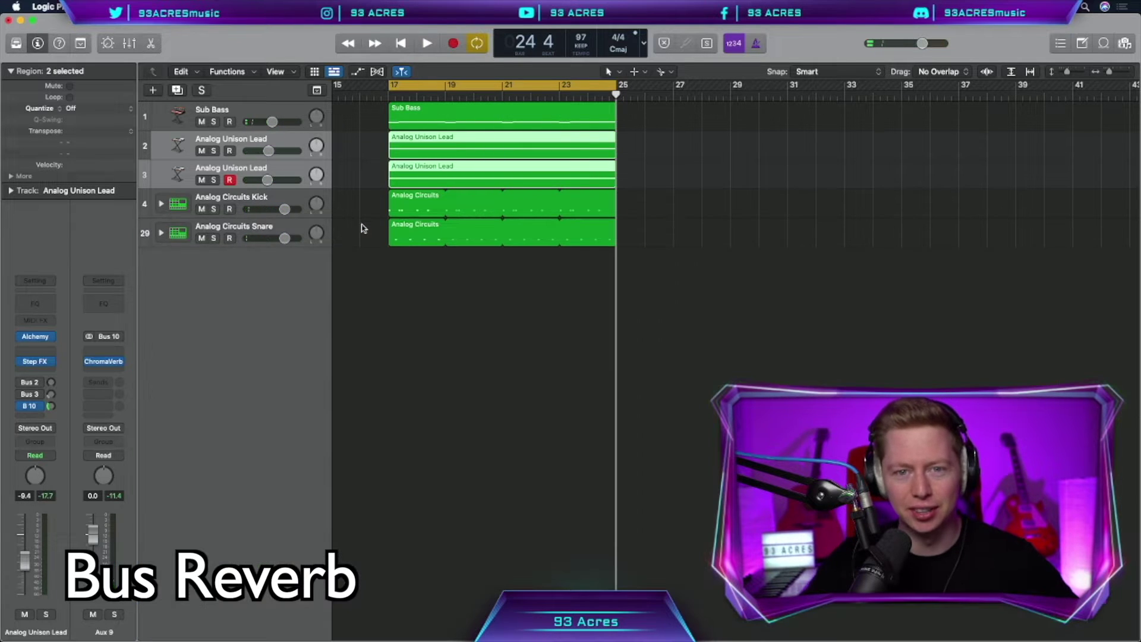
pyautogui.click(366, 205)
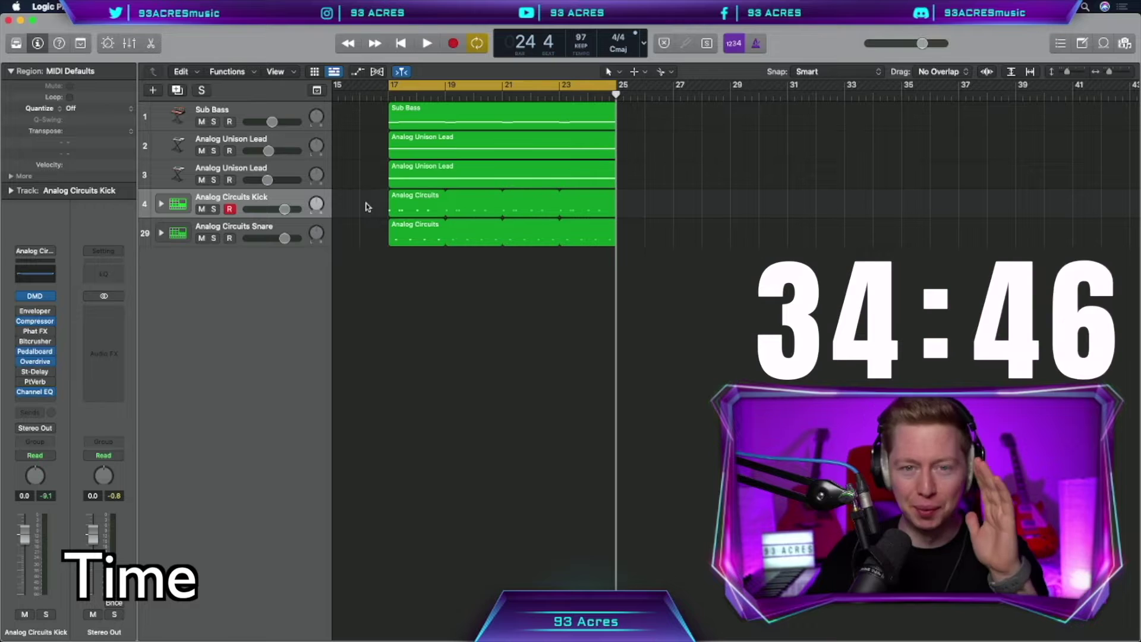
# - Duplicate the second Analog Unison Lead track and record a sustained E on the copy, named Analog Unison Lead - E
pyautogui.click(285, 171)
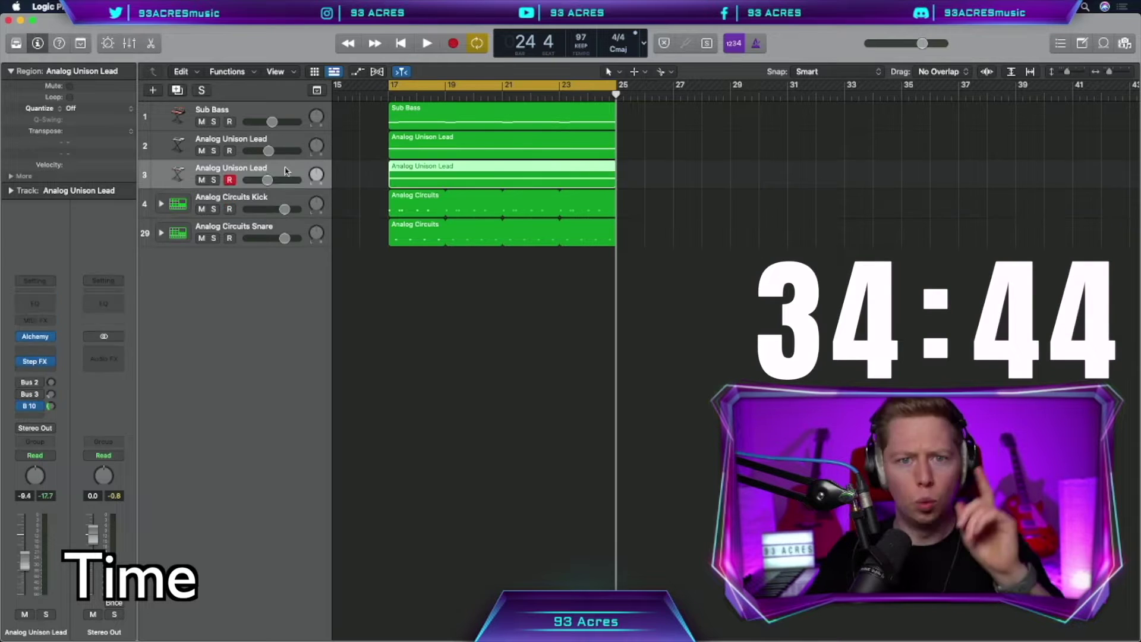
pyautogui.press('super+d')
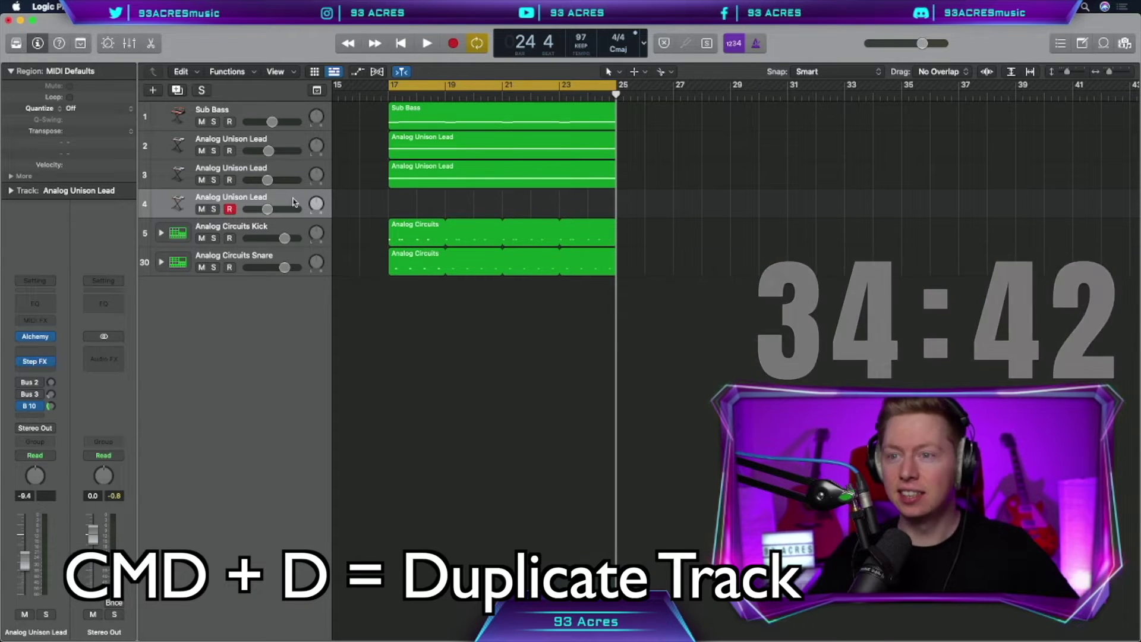
pyautogui.press('r')
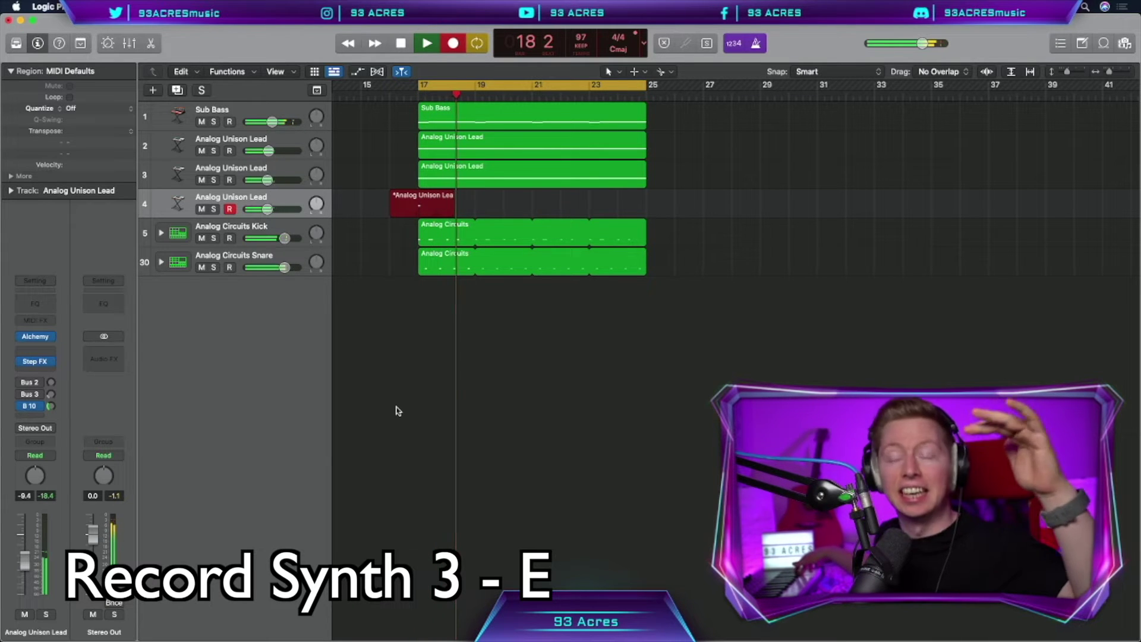
pyautogui.click(371, 516)
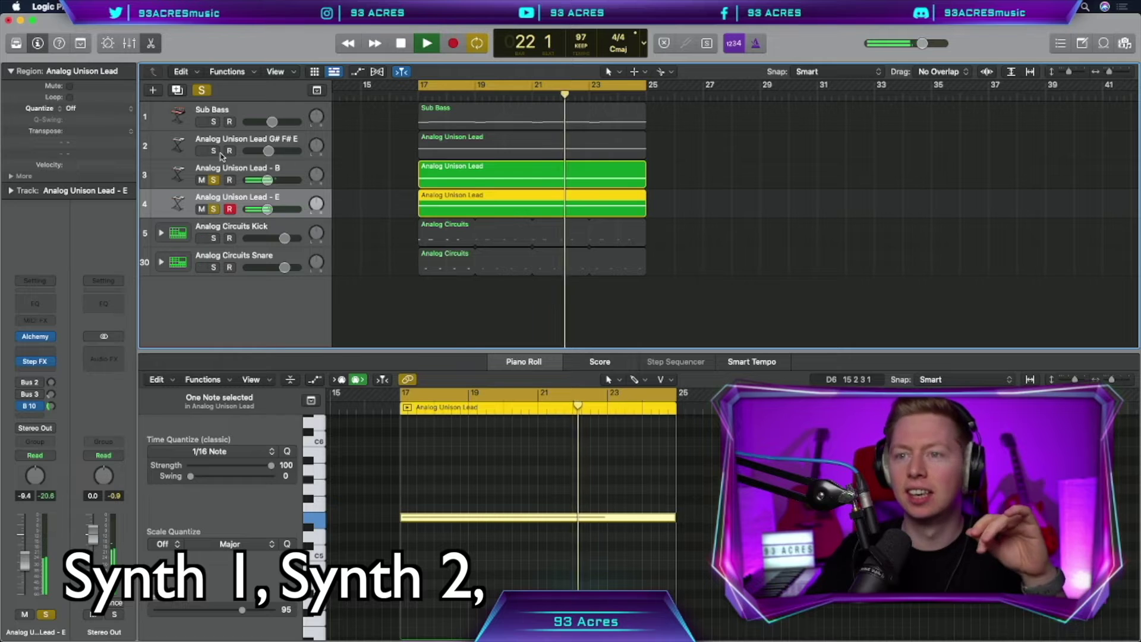
# - Audition the layers by adding the first lead, Sub Bass, kick and snare to the solo in turn during playback
pyautogui.click(214, 151)
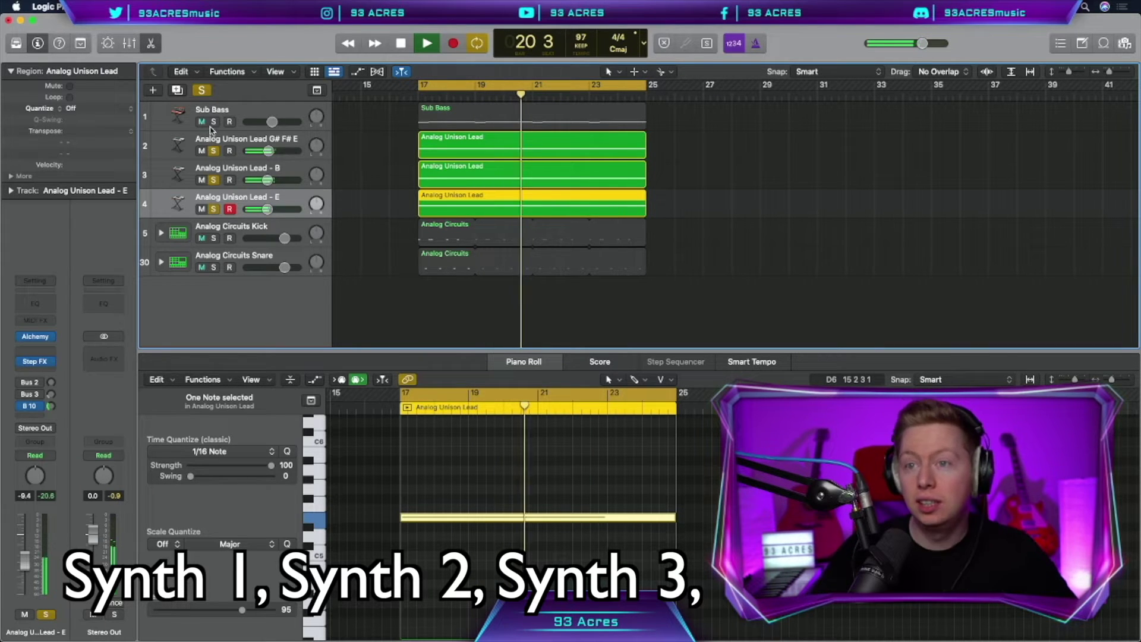
pyautogui.click(213, 121)
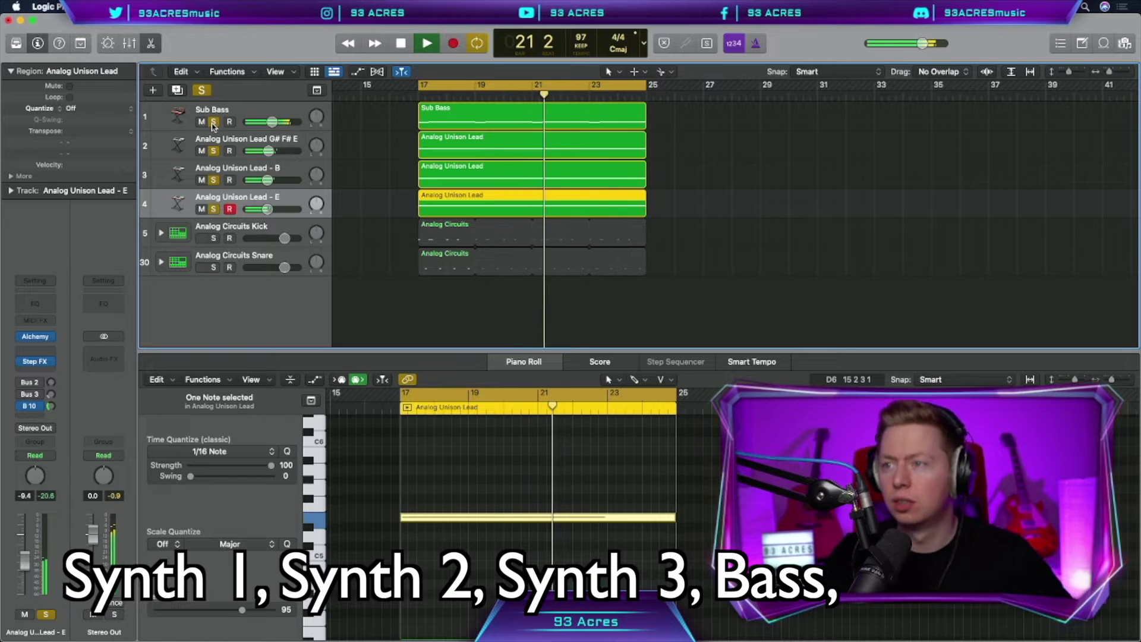
pyautogui.click(260, 110)
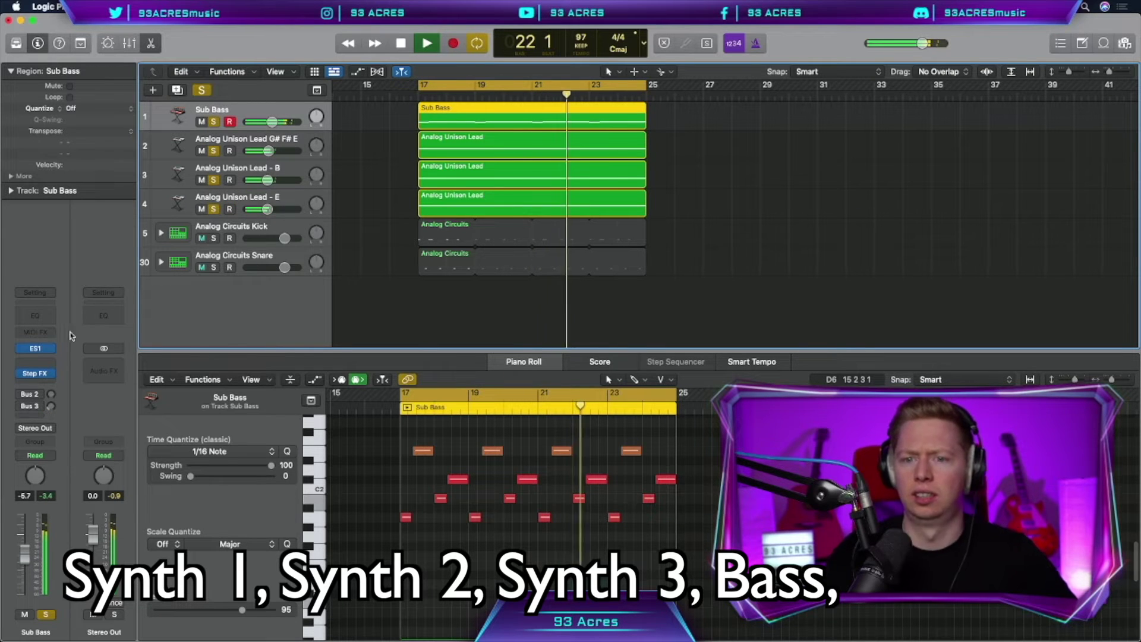
pyautogui.moveTo(213, 238); pyautogui.dragTo(215, 269)
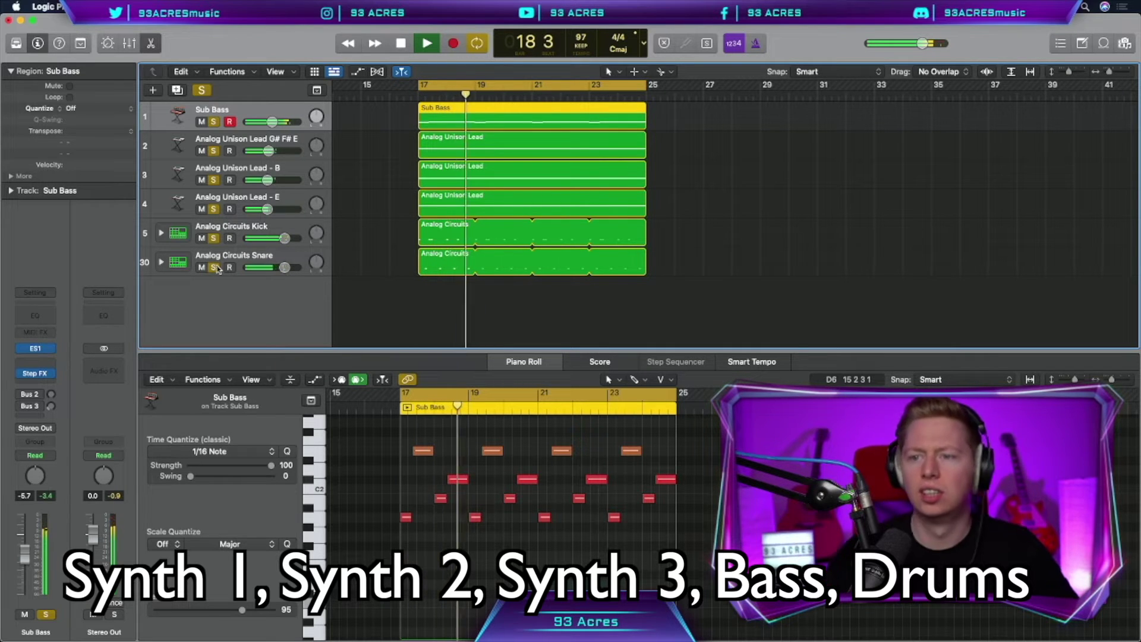
pyautogui.press('space')
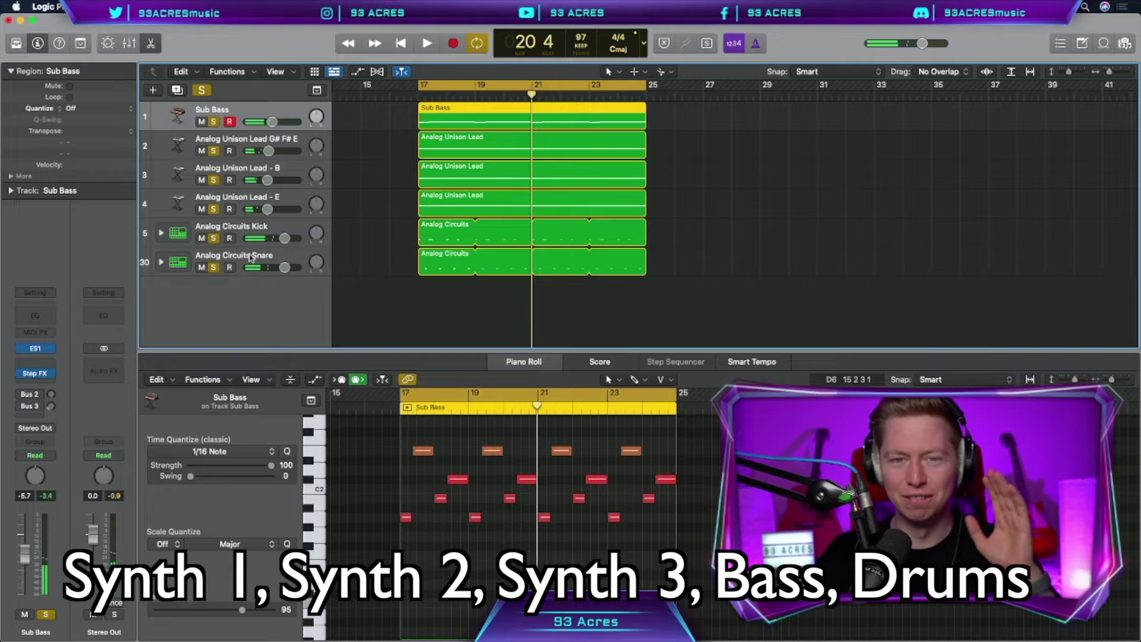
# - Record a two-bar pattern on a new Analog Circuits HiHat track, trim its start to bar 17 and loop it to bar 25
pyautogui.click(362, 277)
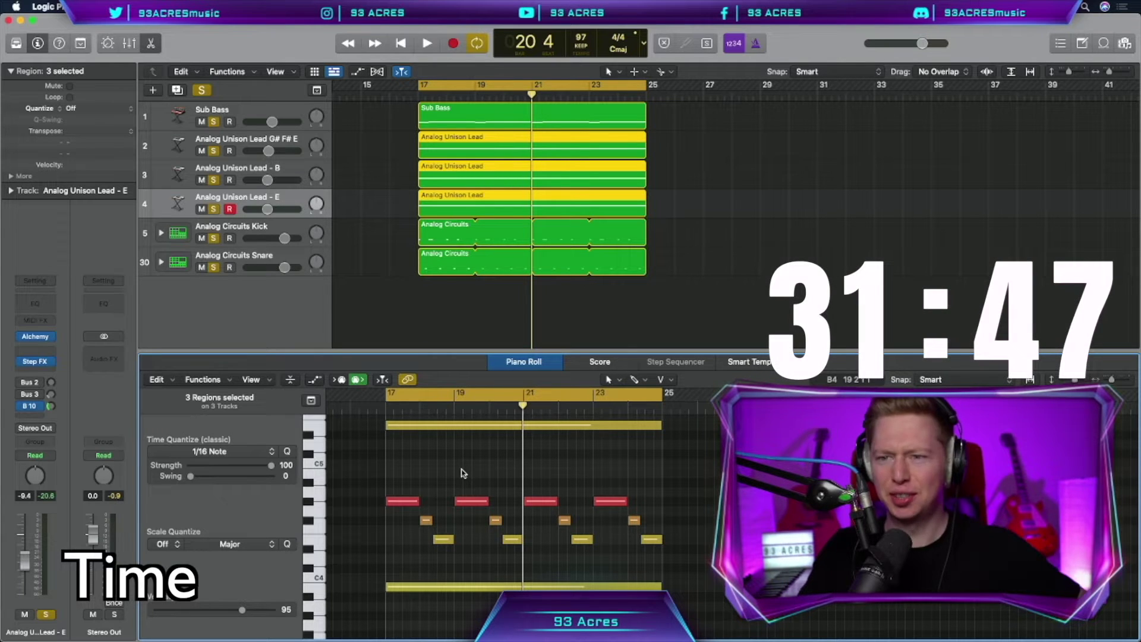
pyautogui.click(297, 256)
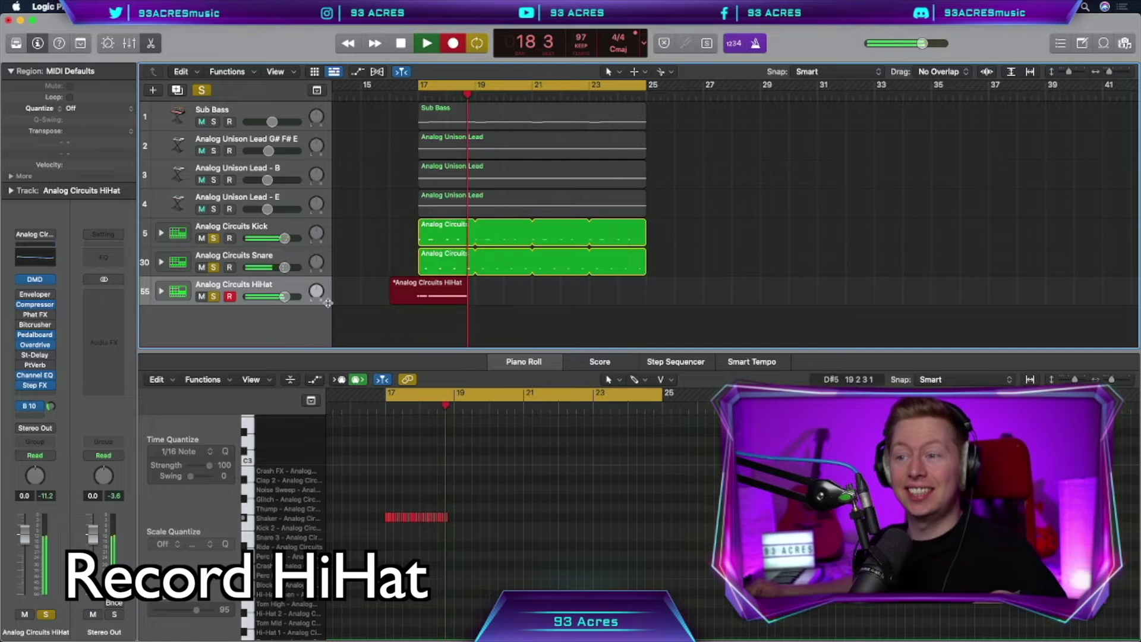
pyautogui.press('space')
pyautogui.moveTo(393, 300); pyautogui.dragTo(419, 300)
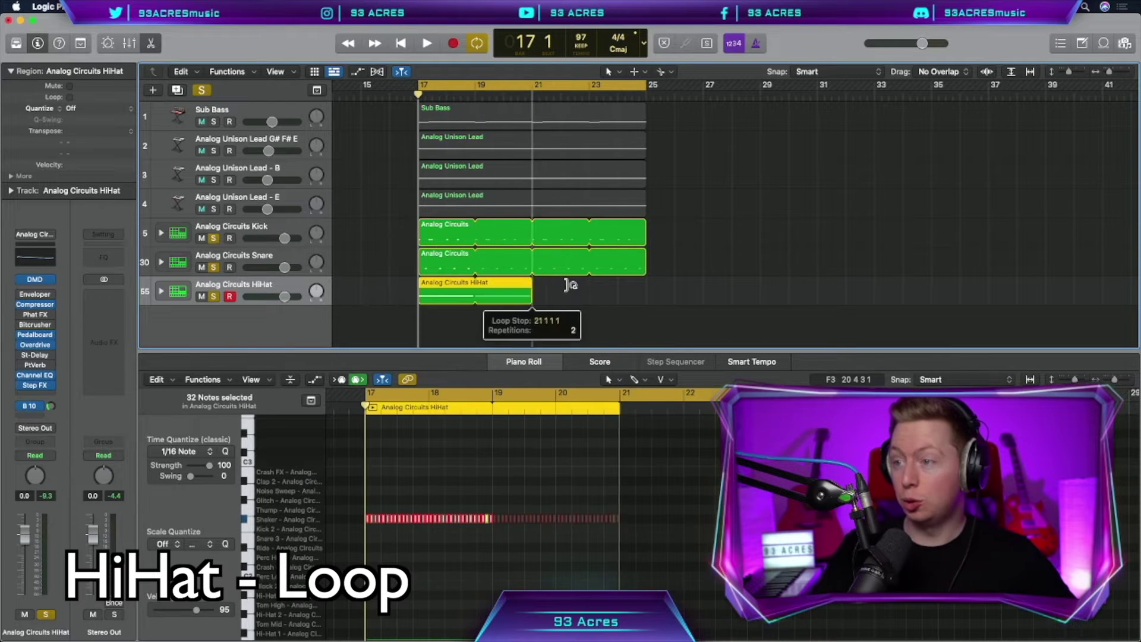
pyautogui.moveTo(565, 285); pyautogui.dragTo(645, 286)
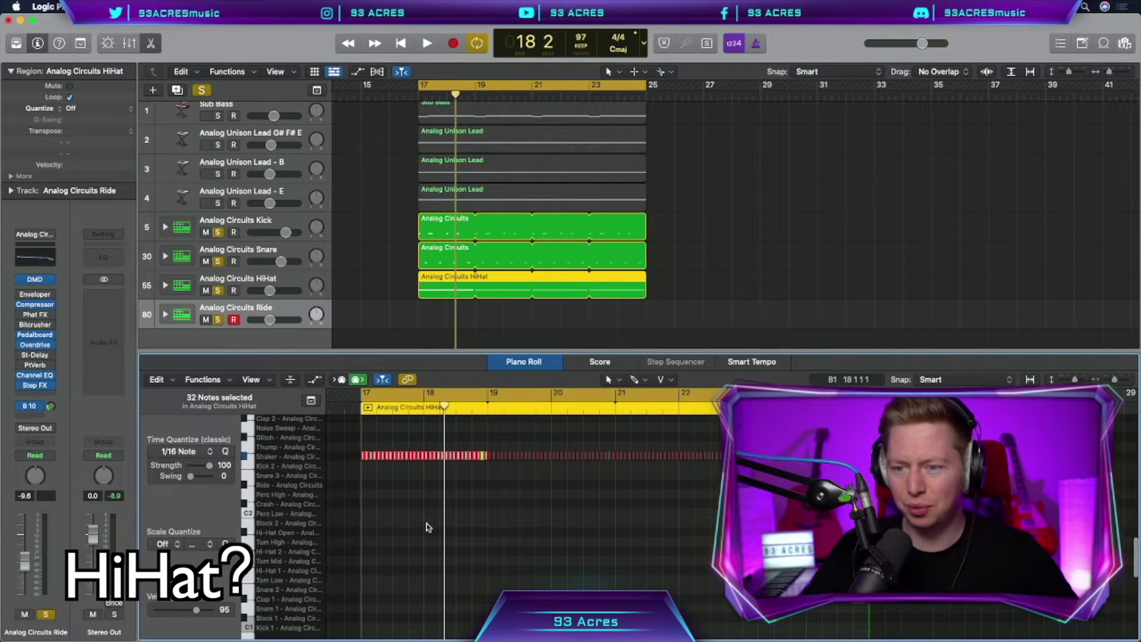
# - Move the HiHat region's notes to the Hi-Hat 1 row, copy them onto the Shaker row at velocity 42 and play the result
pyautogui.hotkey('shift', 'alt', 'Down')
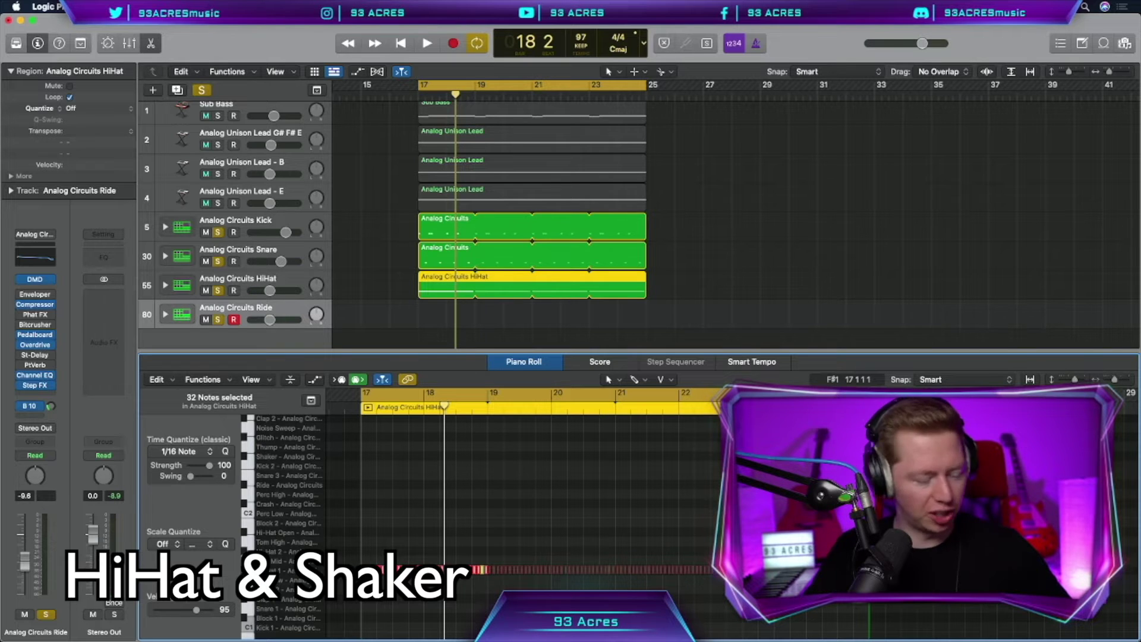
pyautogui.moveTo(364, 570); pyautogui.dragTo(364, 457)
pyautogui.moveTo(195, 611); pyautogui.dragTo(175, 610)
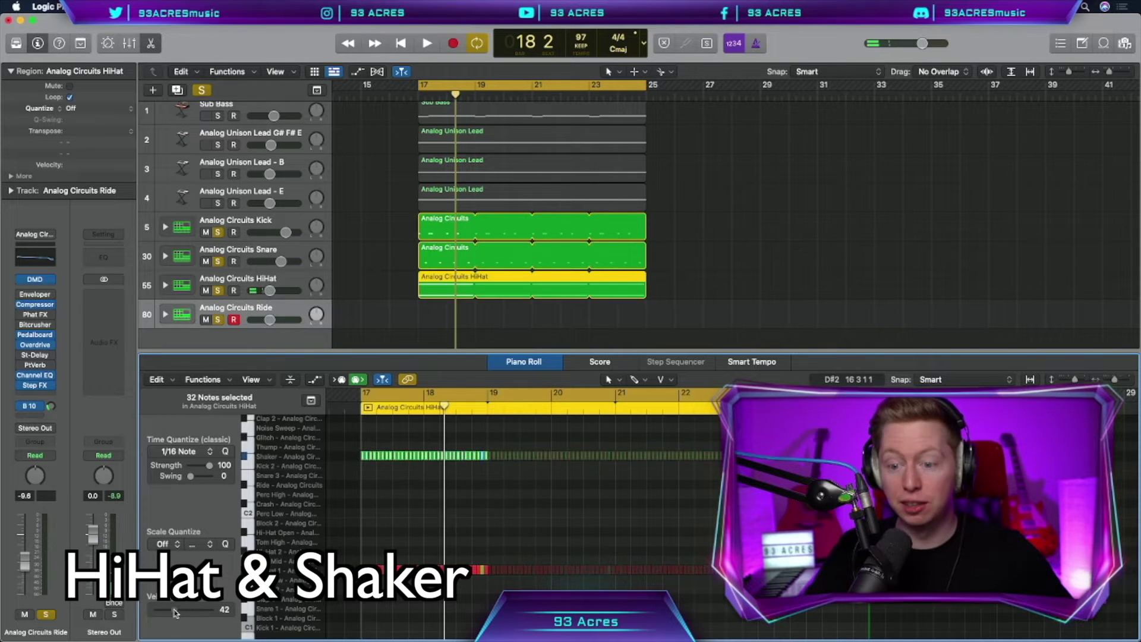
pyautogui.press('space')
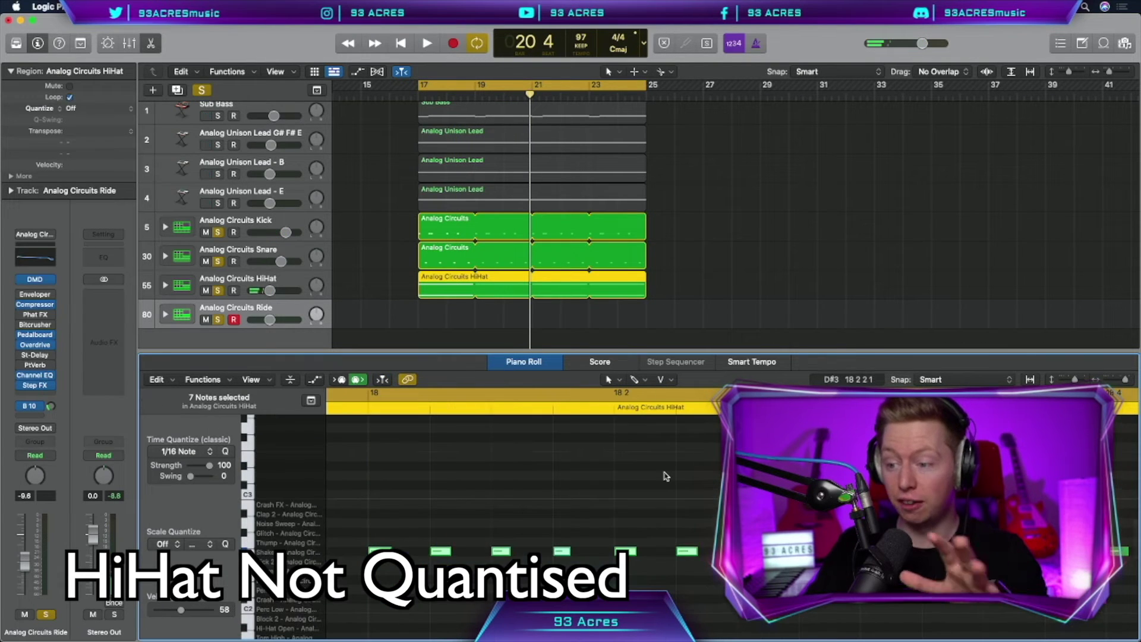
pyautogui.scroll(-5, 665, 476)
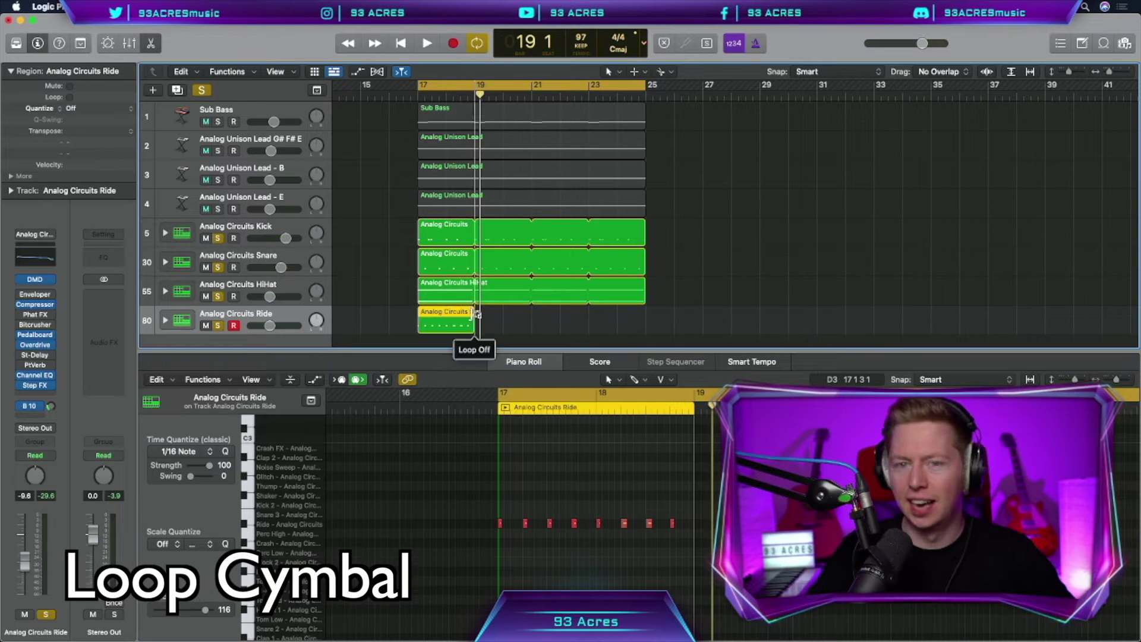
# - Loop the Analog Circuits Ride region to bar 25, and colour the drum regions yellow and the Sub Bass region red
pyautogui.moveTo(458, 318); pyautogui.dragTo(647, 309)
pyautogui.hotkey('alt', 'c')
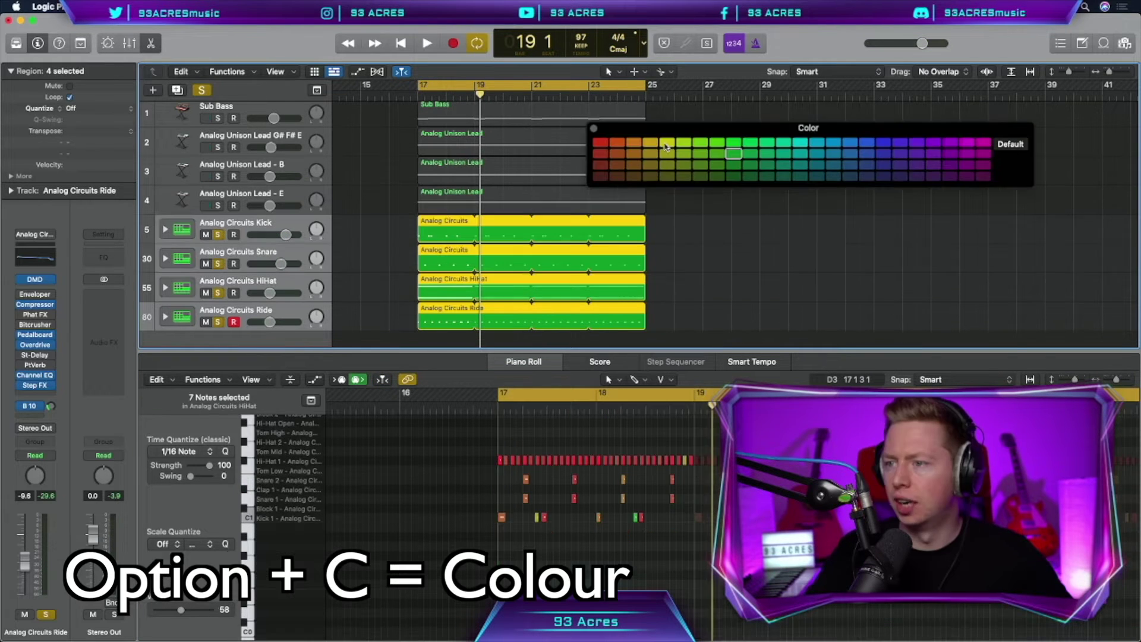
pyautogui.click(668, 144)
pyautogui.click(601, 143)
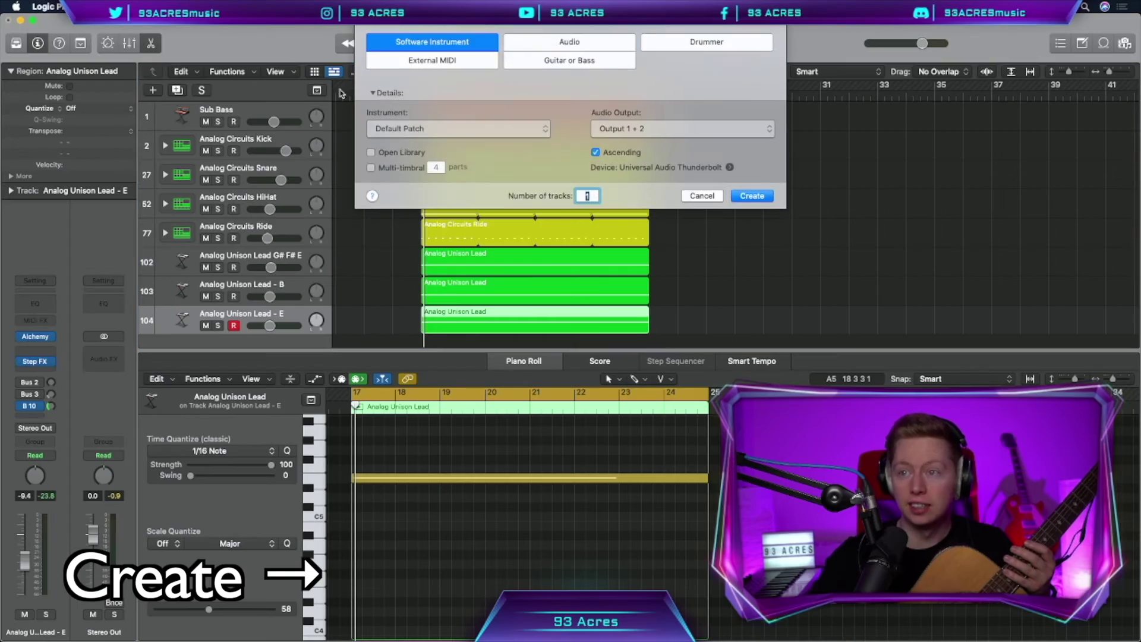
# - Create an audio track, record three guitar takes over bars 17 to 25 and unpack them to new tracks
pyautogui.click(569, 42)
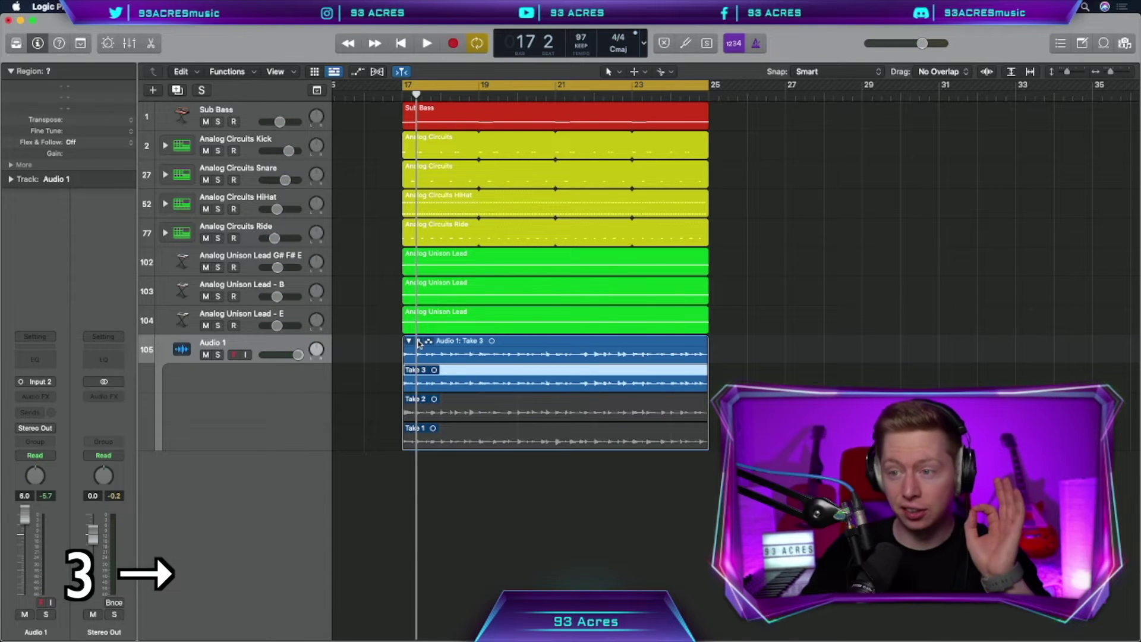
pyautogui.click(409, 341)
pyautogui.click(515, 467)
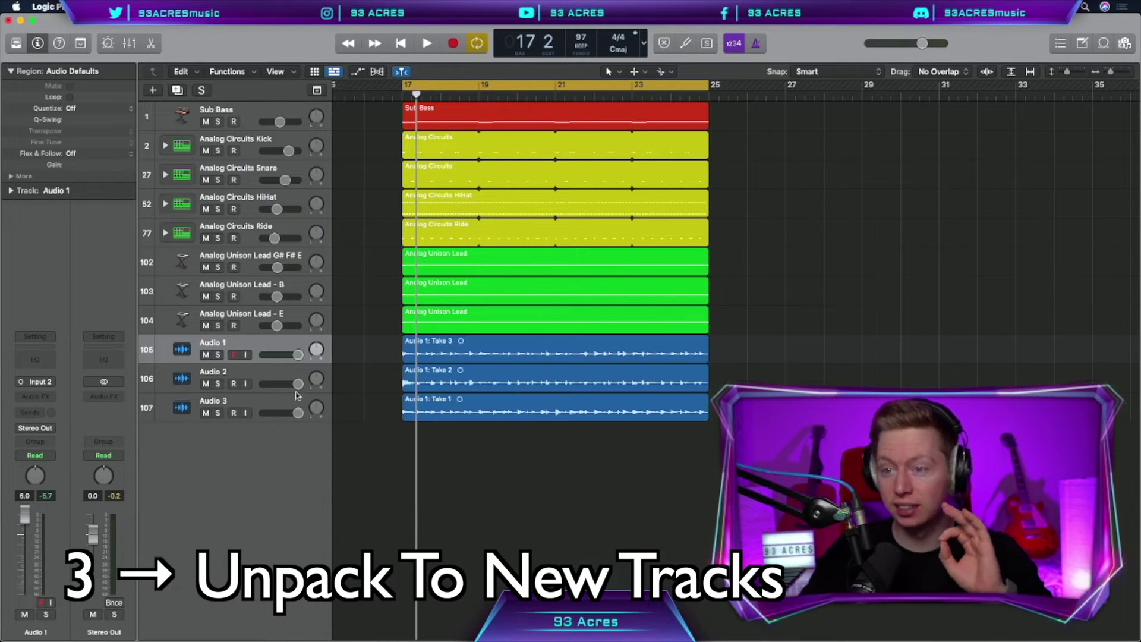
# - Balance the pan and volume of the three guitar tracks and group them in a summing stack named GTR Group
pyautogui.moveTo(316, 379); pyautogui.dragTo(324, 480)
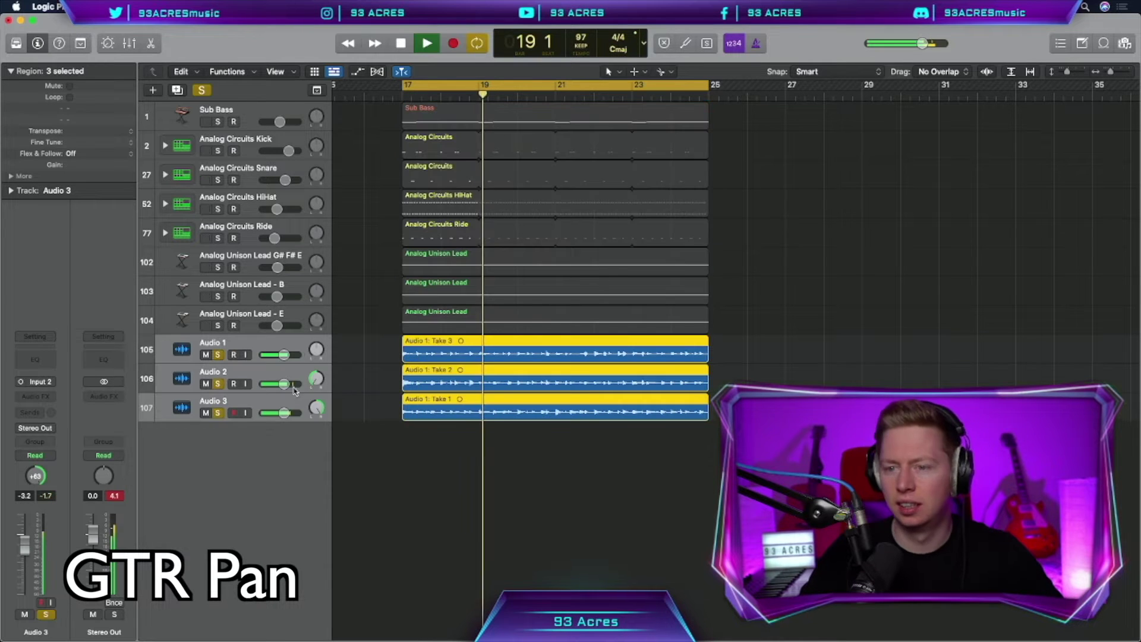
pyautogui.moveTo(283, 384); pyautogui.dragTo(285, 385)
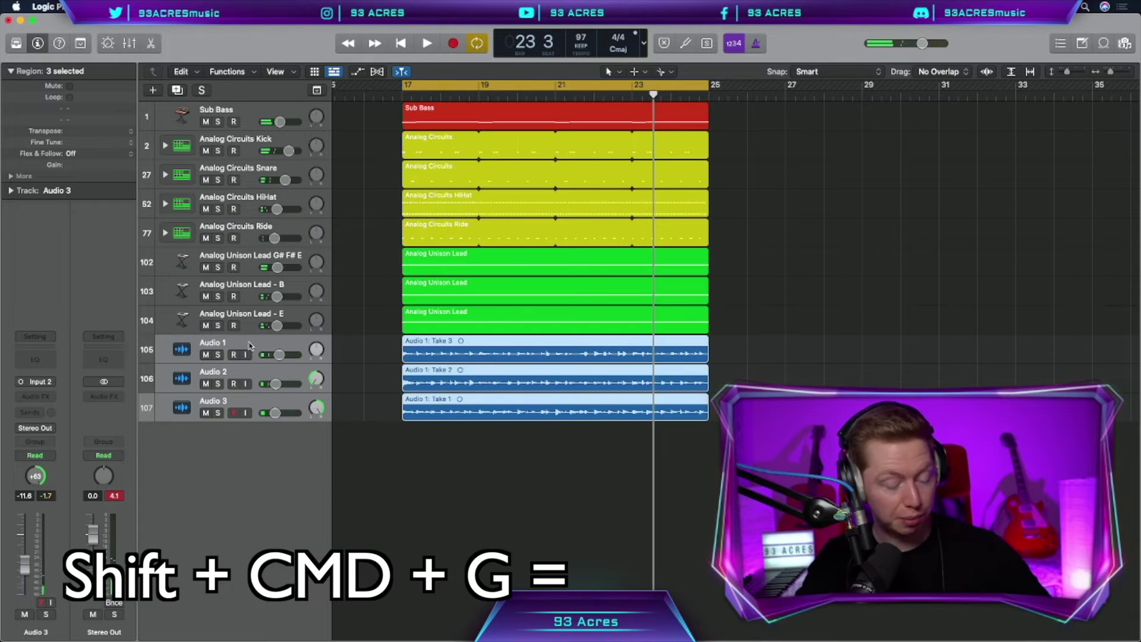
pyautogui.press('shift+super+g')
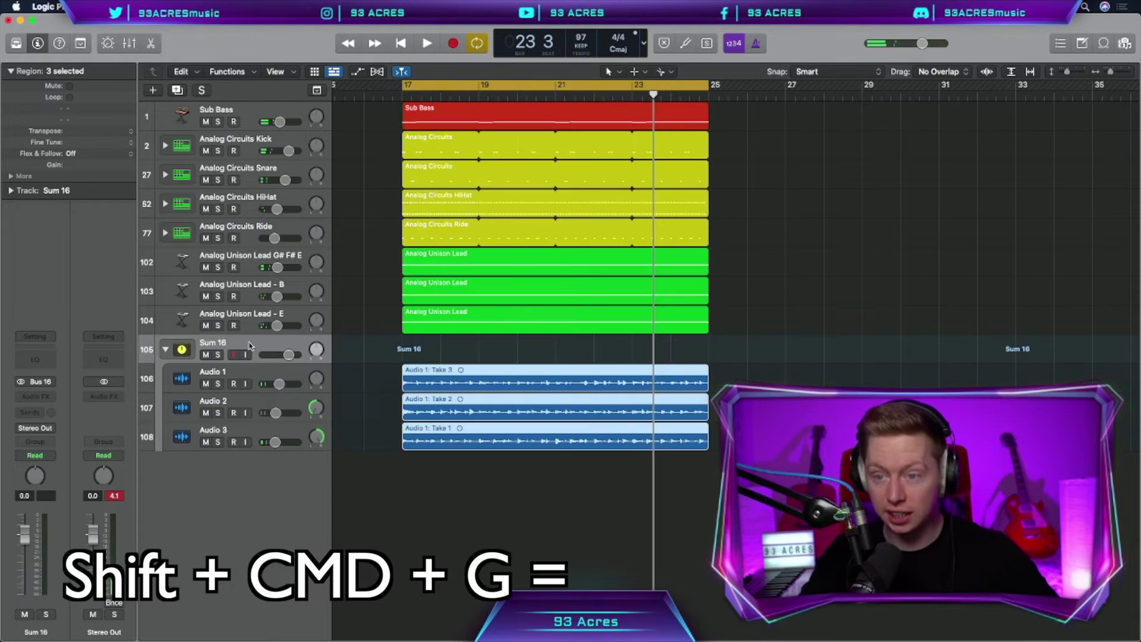
pyautogui.doubleClick(250, 346)
pyautogui.write('GTR Group')
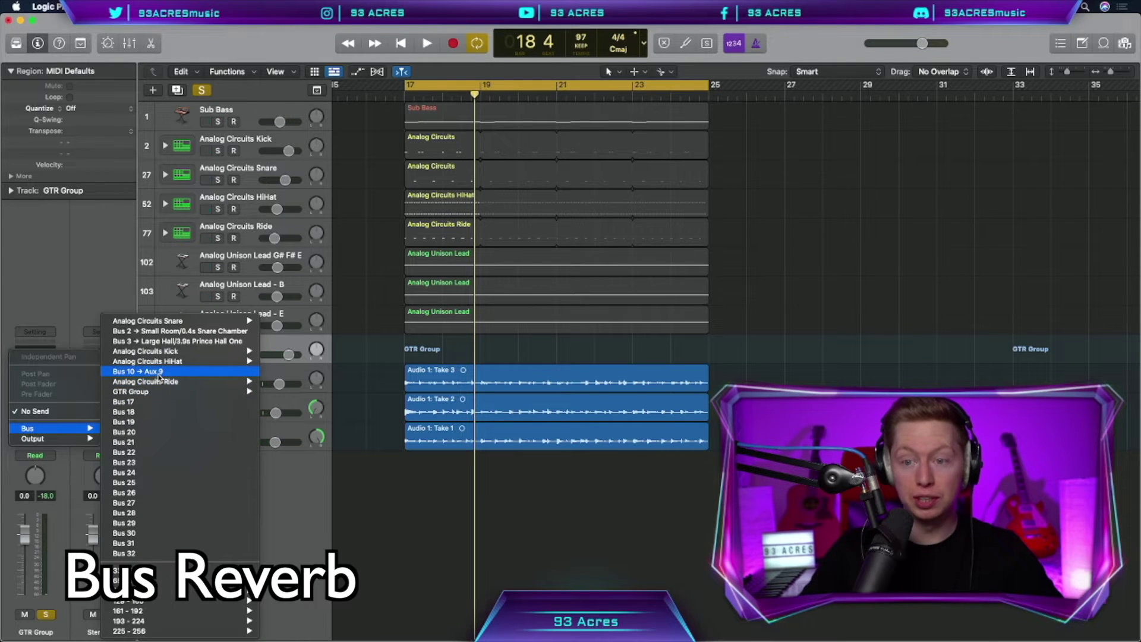
# - Send the GTR Group to the Bus 10 reverb at about -18.6 dB and play it soloed
pyautogui.click(138, 372)
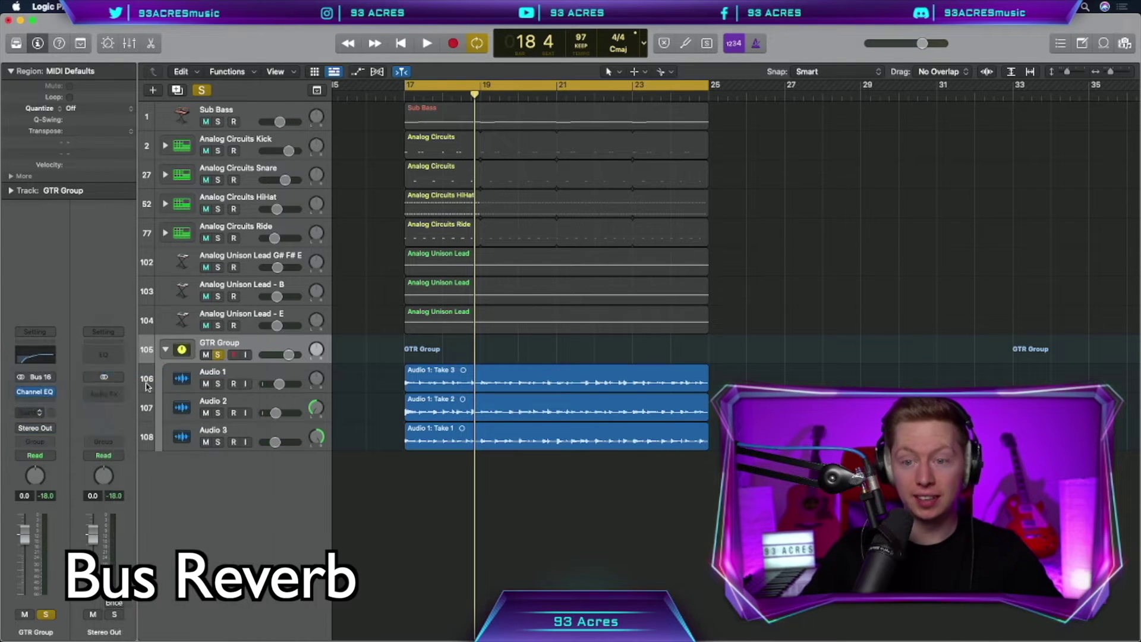
pyautogui.press('space')
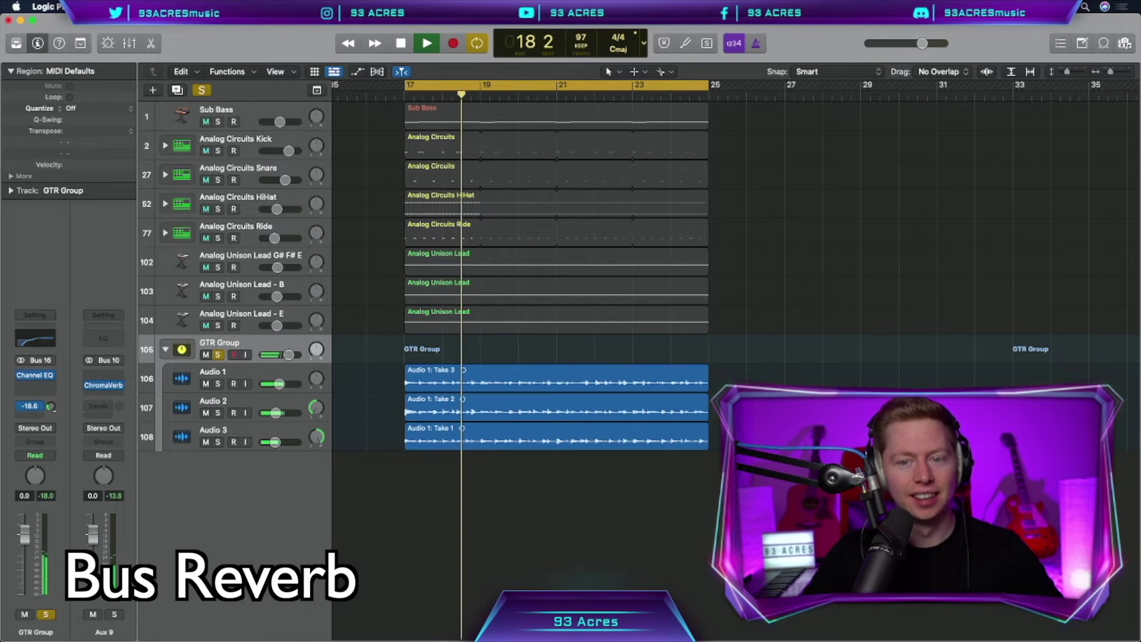
pyautogui.press('space')
# - Add a second send from the GTR Group to Bus 17 and insert the Chorus plug-in on its aux channel
pyautogui.click(35, 416)
pyautogui.moveTo(36, 431)
pyautogui.click(152, 407)
pyautogui.click(103, 373)
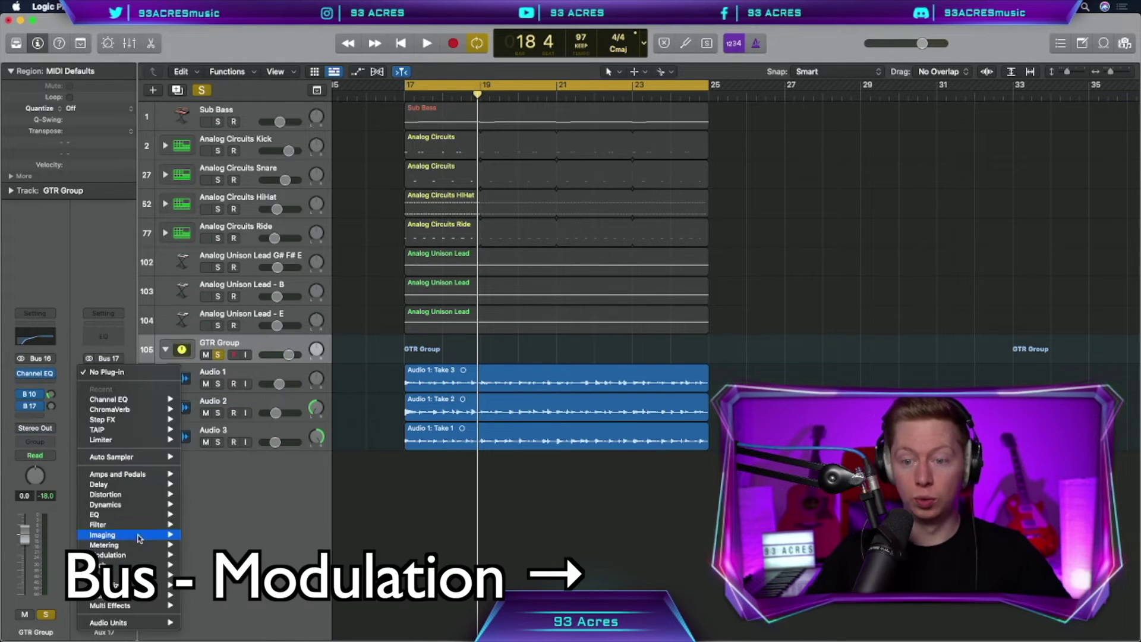
pyautogui.moveTo(143, 555)
pyautogui.moveTo(208, 530)
pyautogui.click(306, 540)
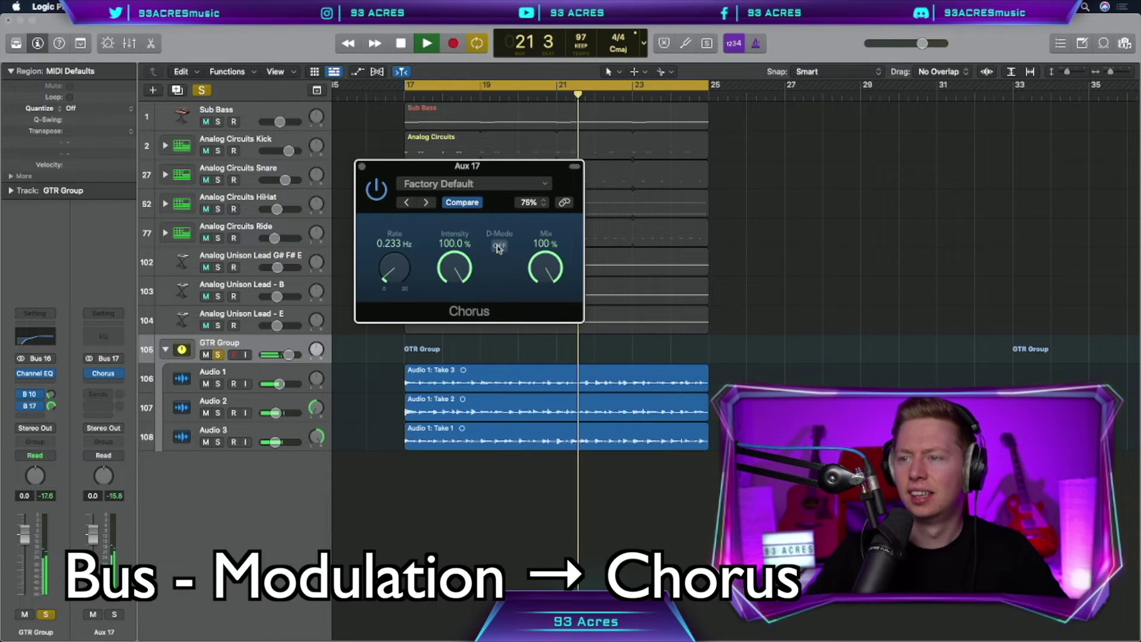
# - Turn on D-Mode in the Chorus plug-in, stop playback and take the GTR Group out of solo
pyautogui.click(499, 245)
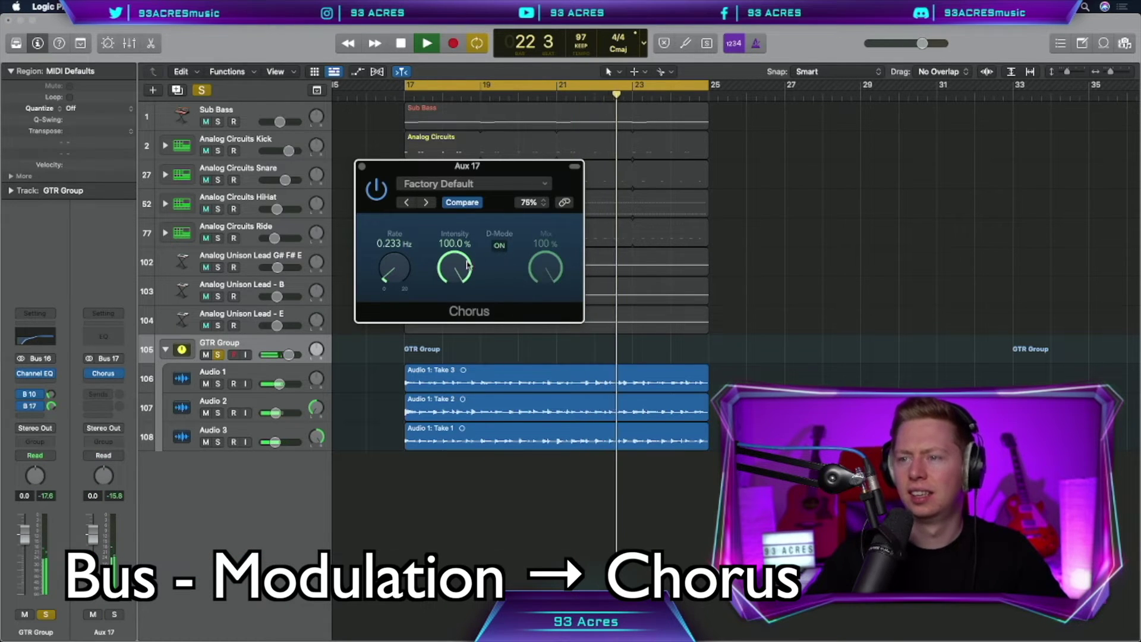
pyautogui.click(364, 467)
pyautogui.press('space')
pyautogui.press('s')
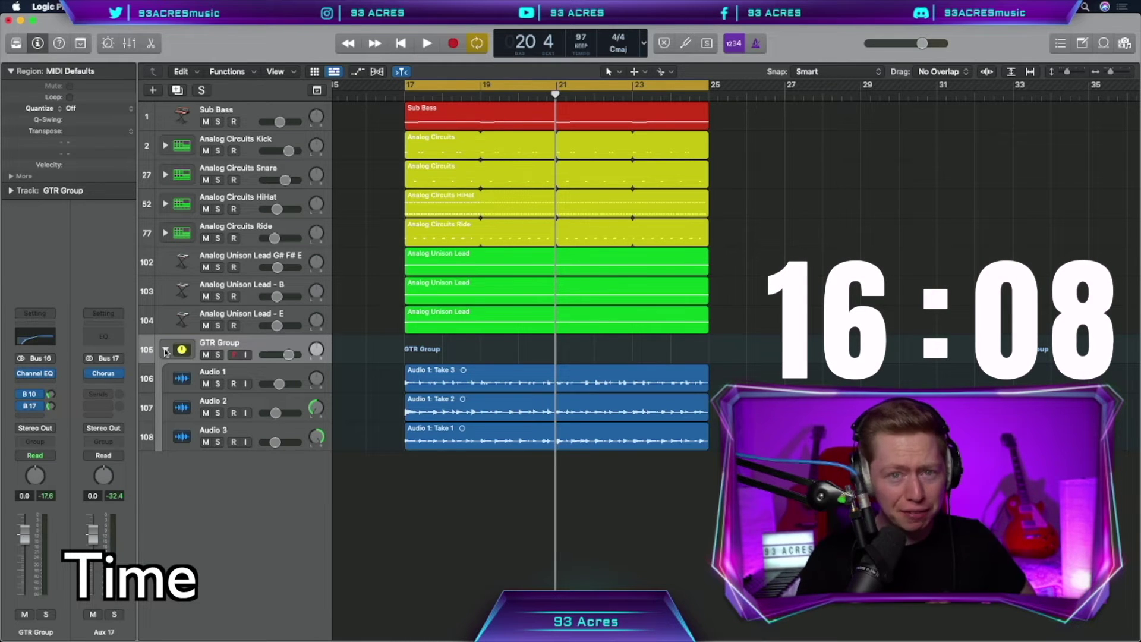
# - Record a low-octave vocal on a new audio track, Double Vox A, and a trimmed high-octave vocal on its duplicate, Double Vox B
pyautogui.press('alt+super+n')
pyautogui.click(746, 225)
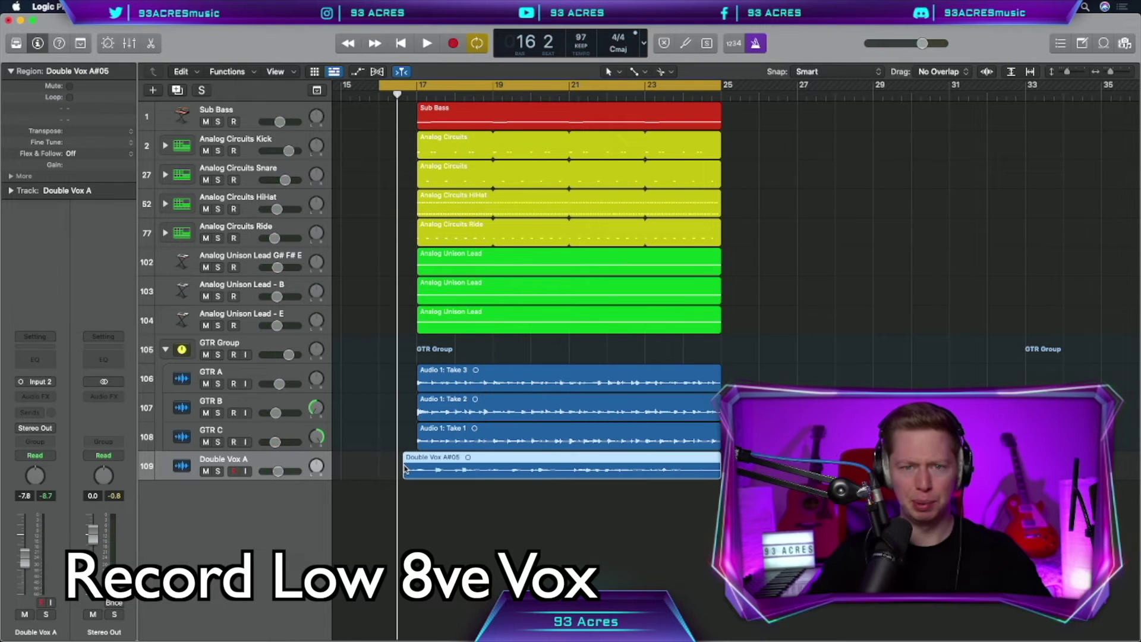
pyautogui.press('super+d')
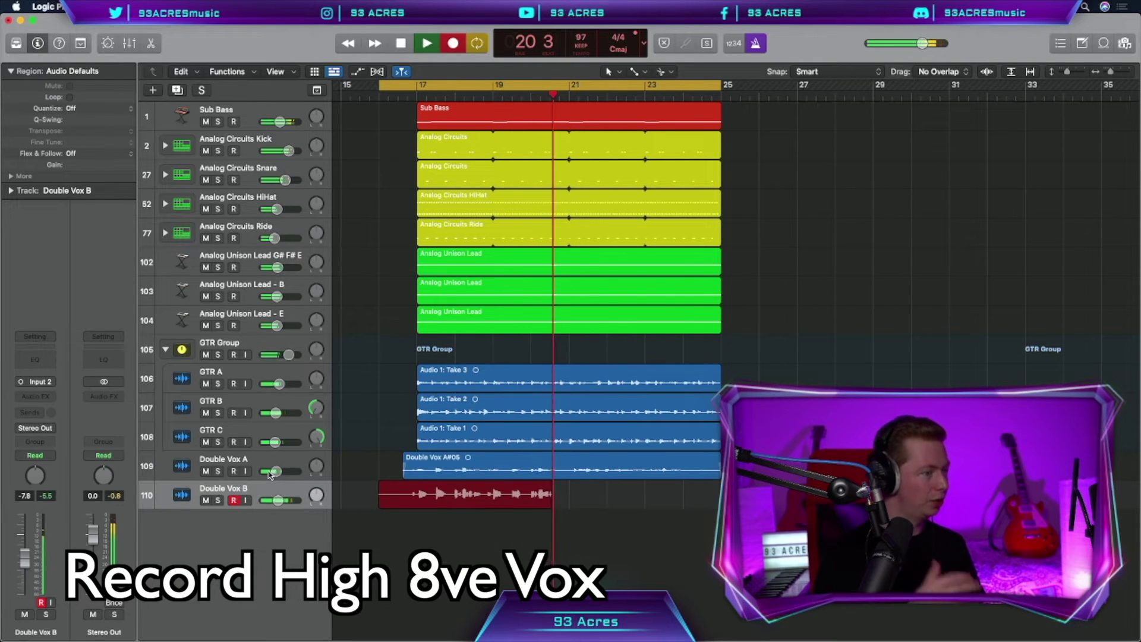
pyautogui.press('space')
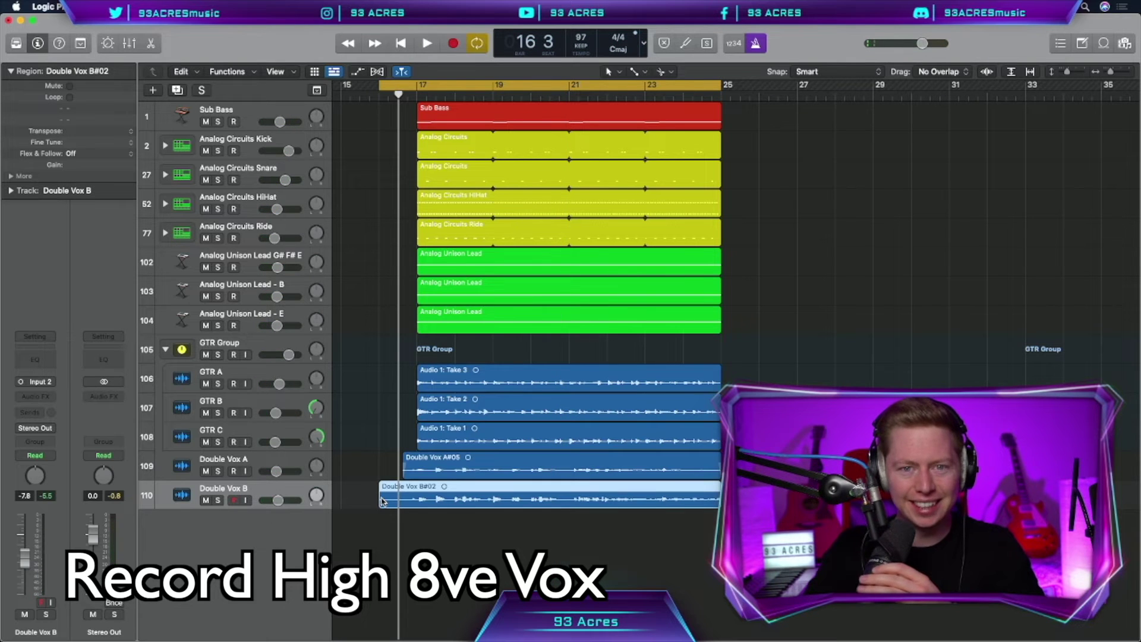
pyautogui.moveTo(381, 501); pyautogui.dragTo(405, 494)
# - Record another vocal on a duplicate track named Double Vox C and trim its start to match the other two doubles
pyautogui.press('super+d')
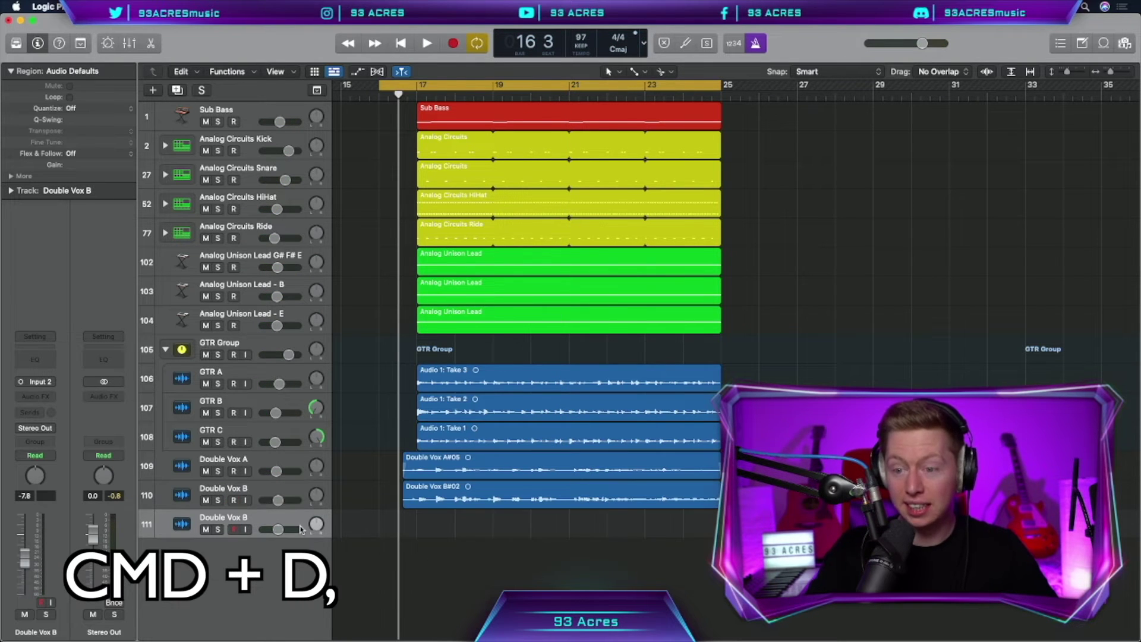
pyautogui.press('r')
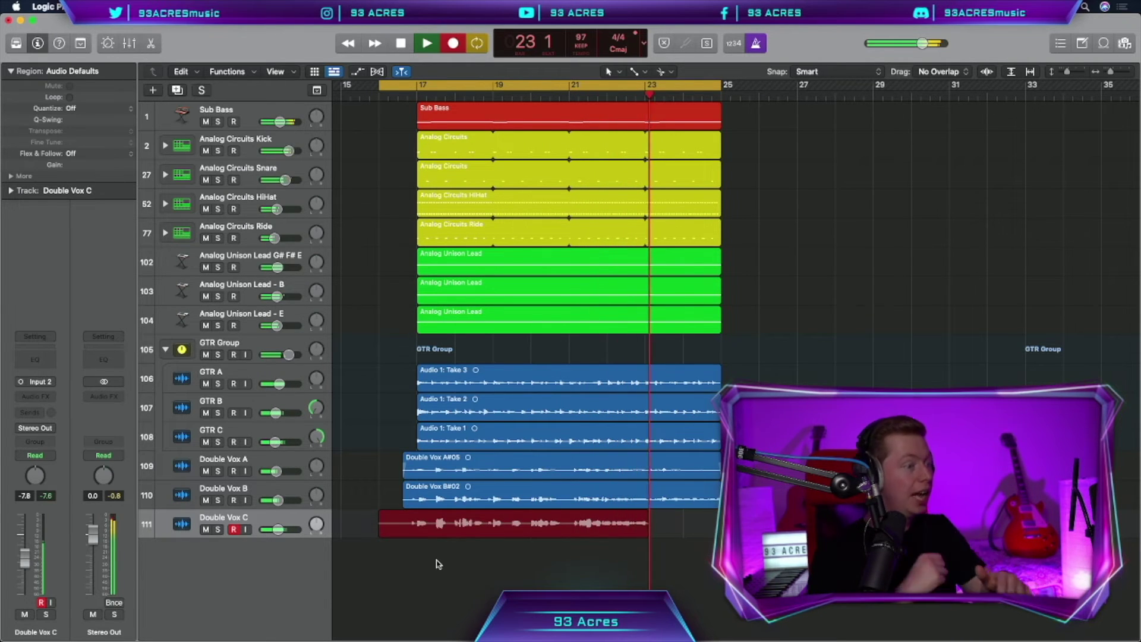
pyautogui.press('space')
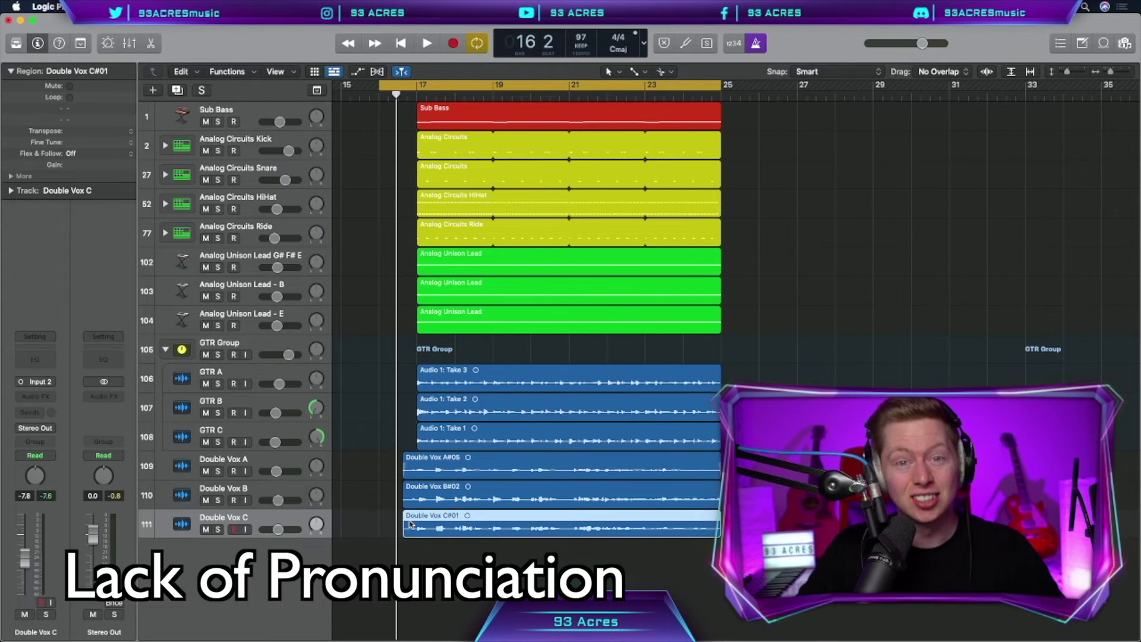
pyautogui.hotkey('ctrl', 's')
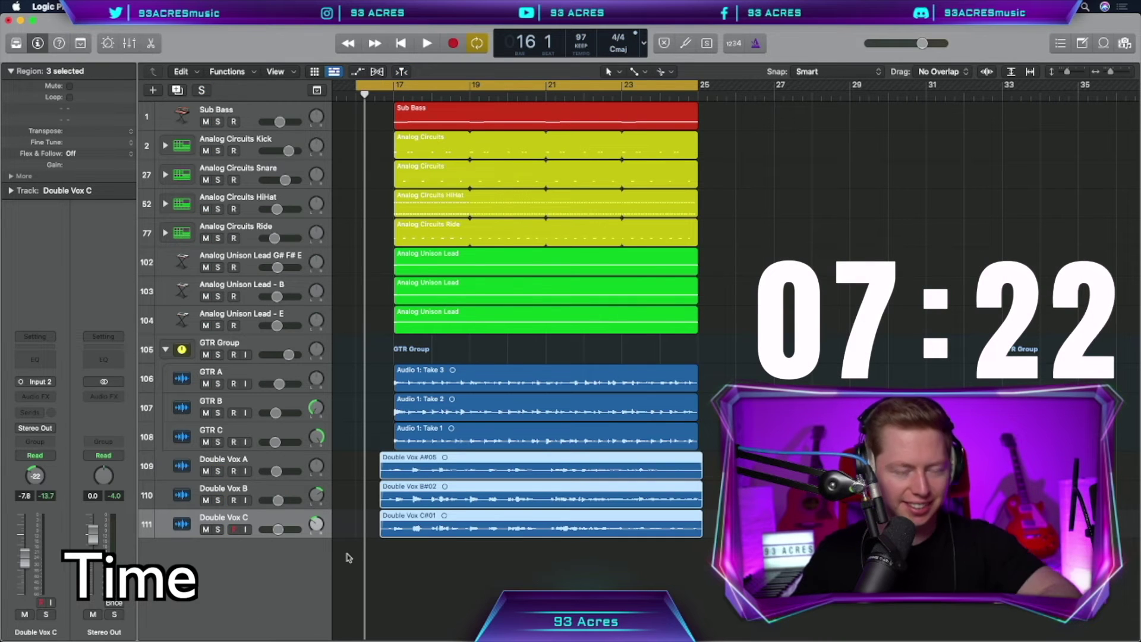
# - Duplicate the Double Vox C track as Harmony A, record a harmony vocal on it and pan it to -43
pyautogui.press('super+d')
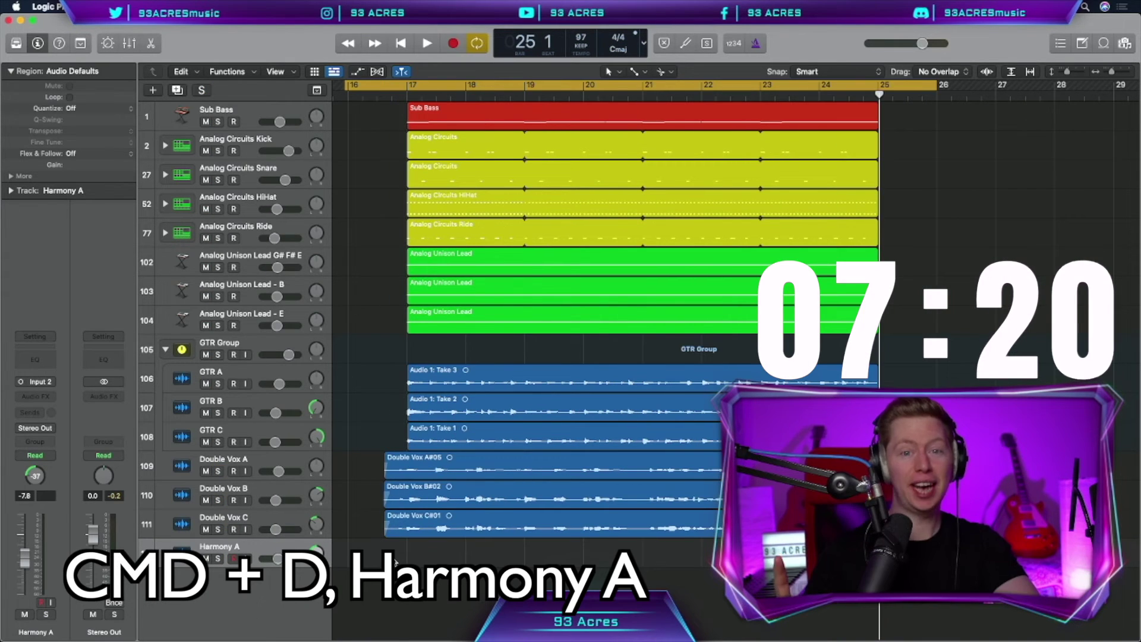
pyautogui.press('r')
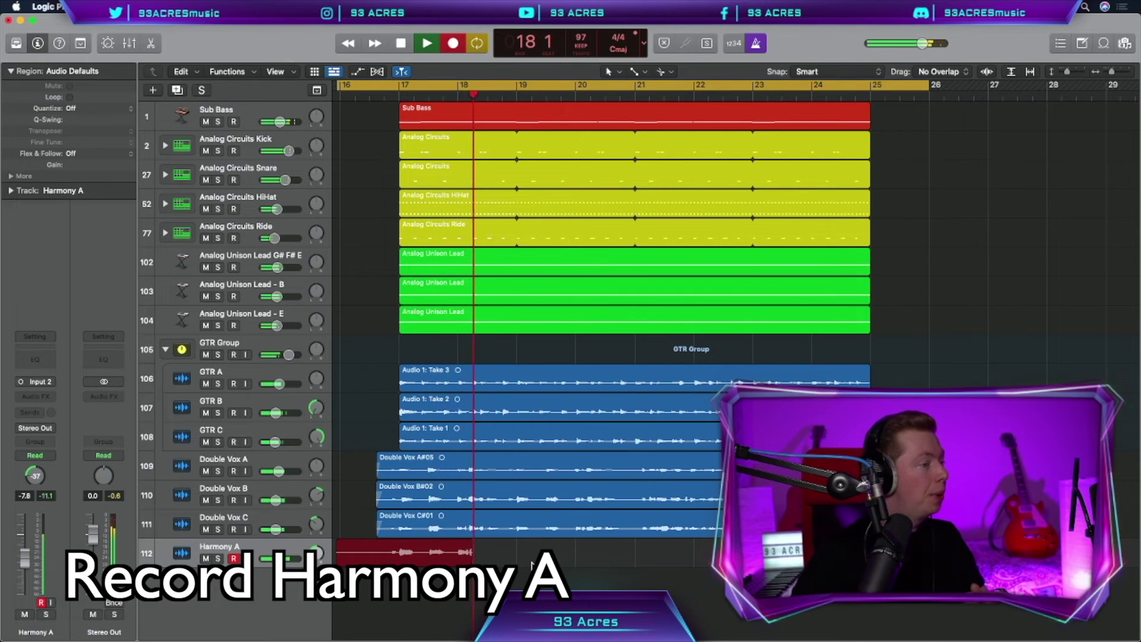
pyautogui.press('space')
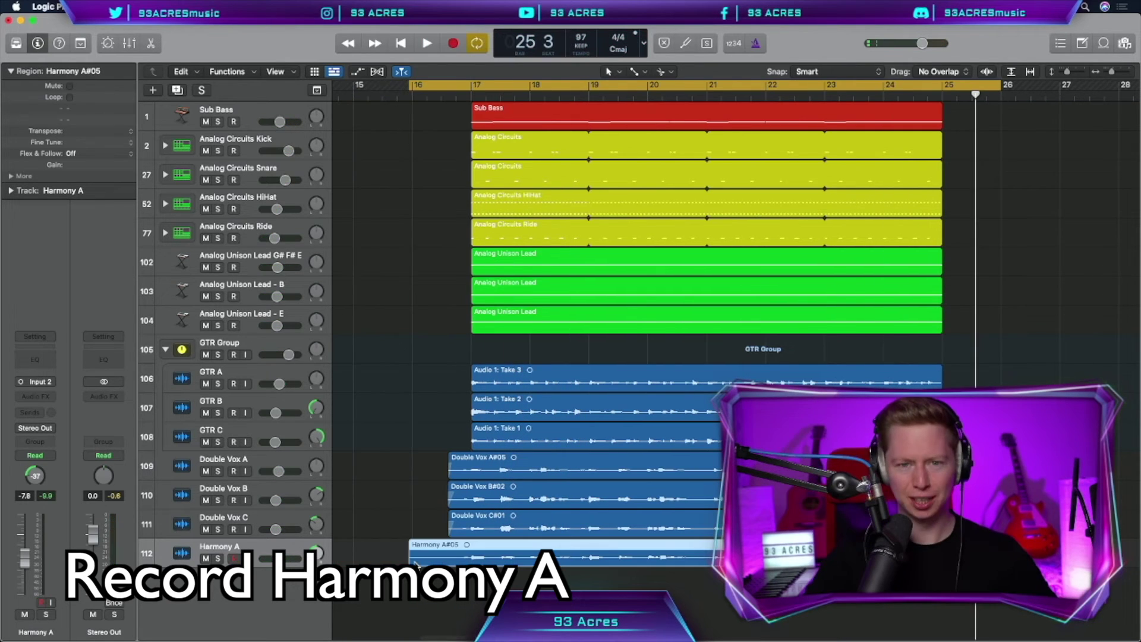
pyautogui.moveTo(316, 554); pyautogui.dragTo(317, 568)
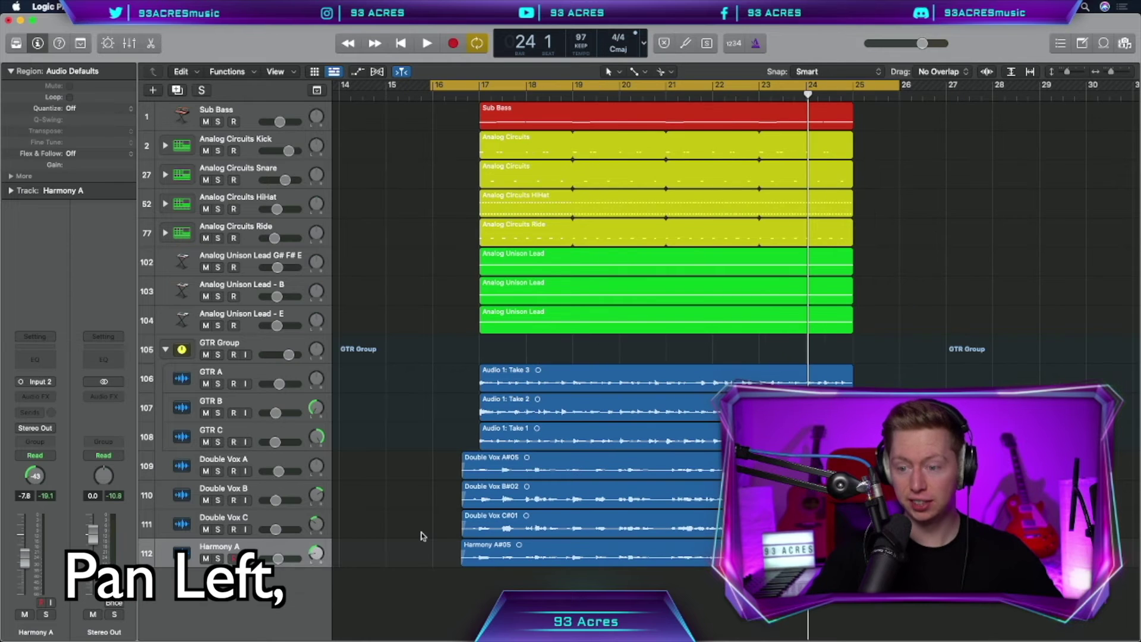
# - Record a second harmony vocal on a duplicate of the Harmony A track, panned to +40, and trim its start
pyautogui.press('super+d')
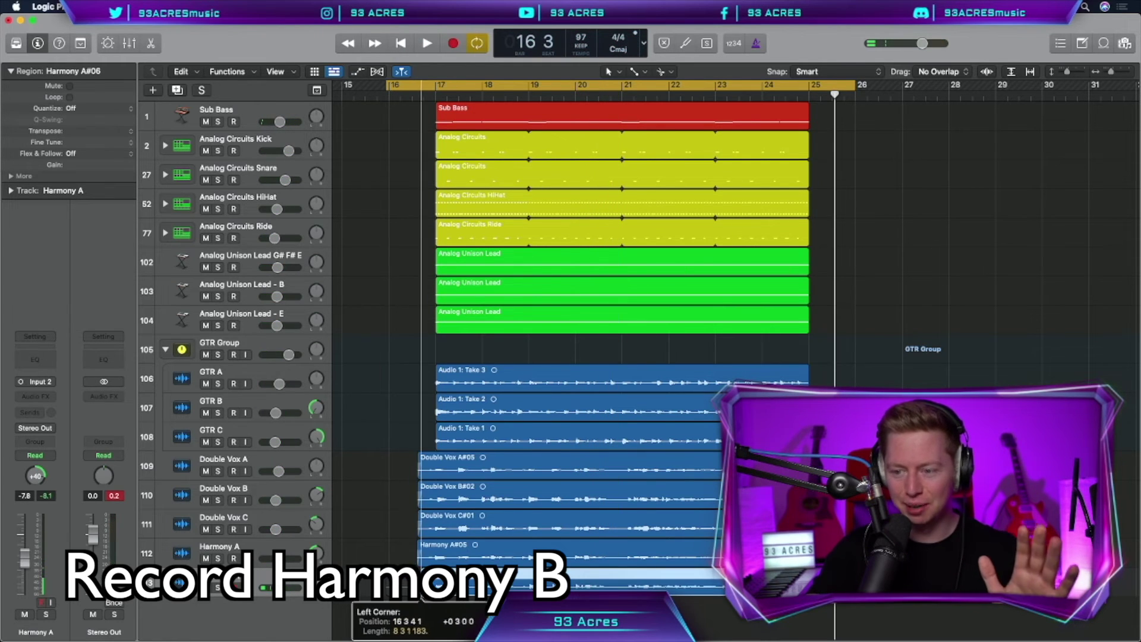
# - Open the second harmony region in Flex Pitch, select all its notes and raise Pitch Correction to the maximum
pyautogui.doubleClick(452, 582)
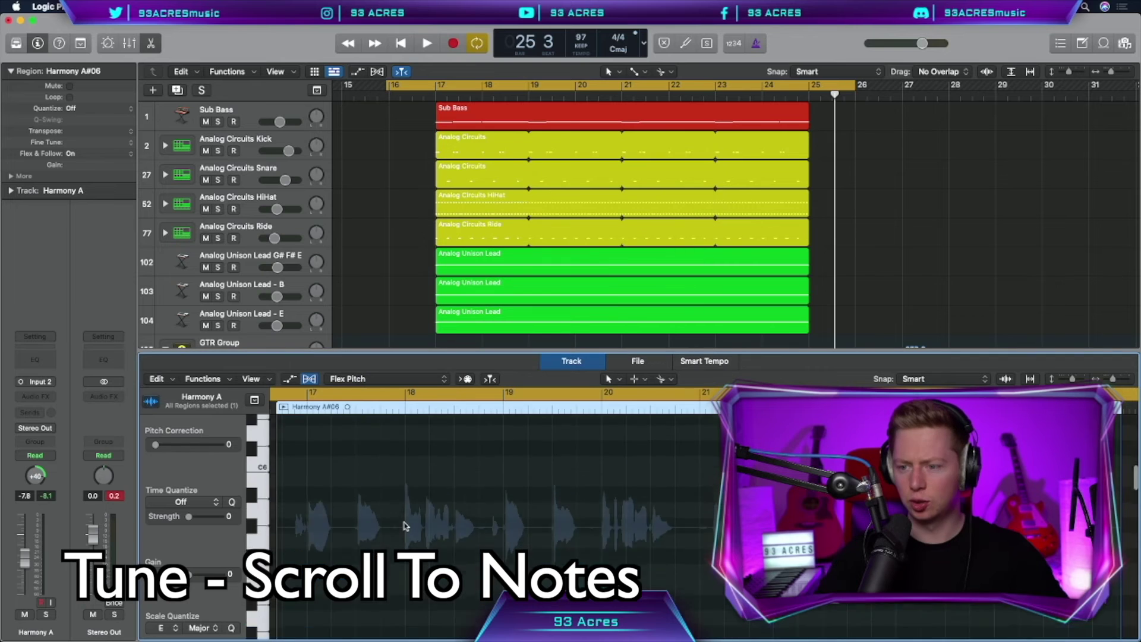
pyautogui.scroll(-5, 476, 505)
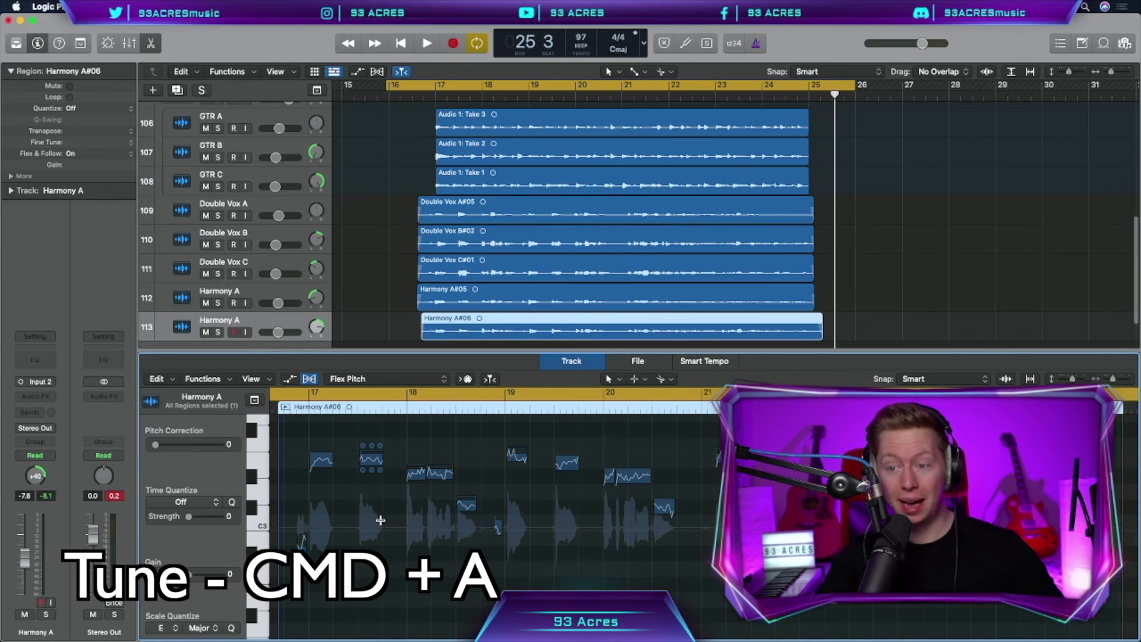
pyautogui.press('super+a')
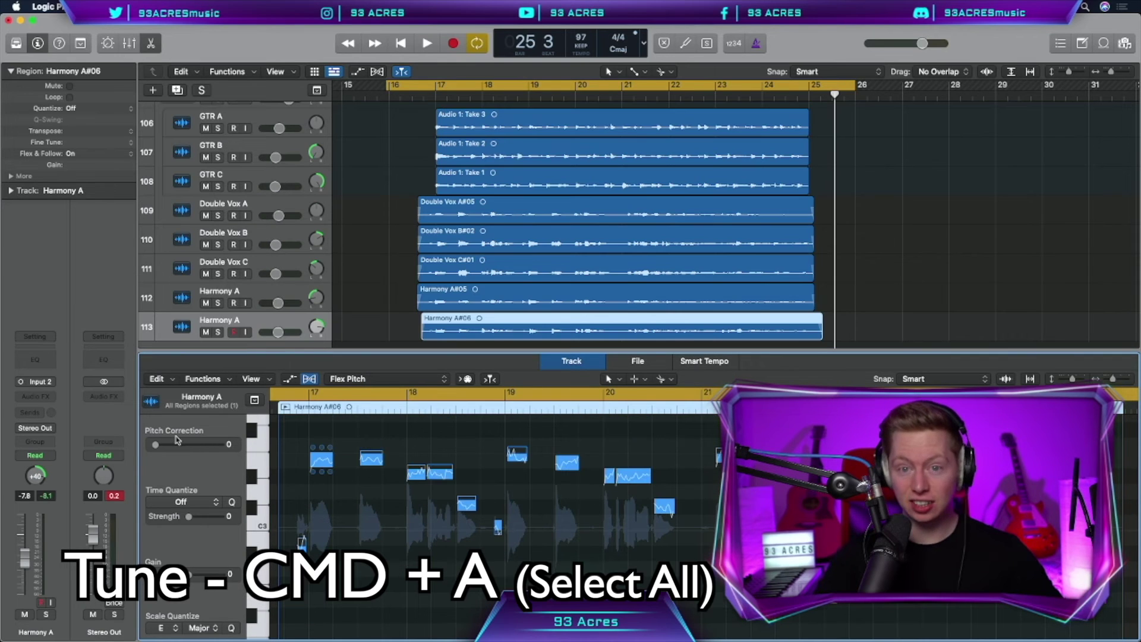
pyautogui.moveTo(177, 448); pyautogui.dragTo(257, 450)
pyautogui.moveTo(321, 471); pyautogui.dragTo(322, 473)
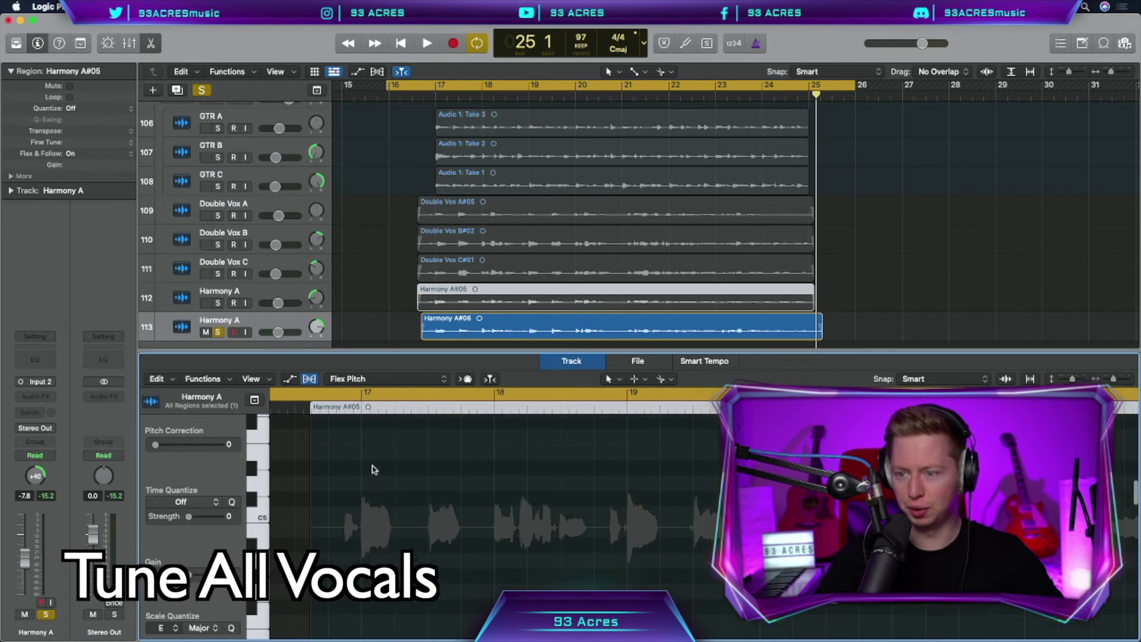
# - Combine the three Double Vox tracks and both harmony tracks into a summing stack named Vox Group
pyautogui.keyDown('shift'); pyautogui.click(266, 192); pyautogui.keyUp('shift')
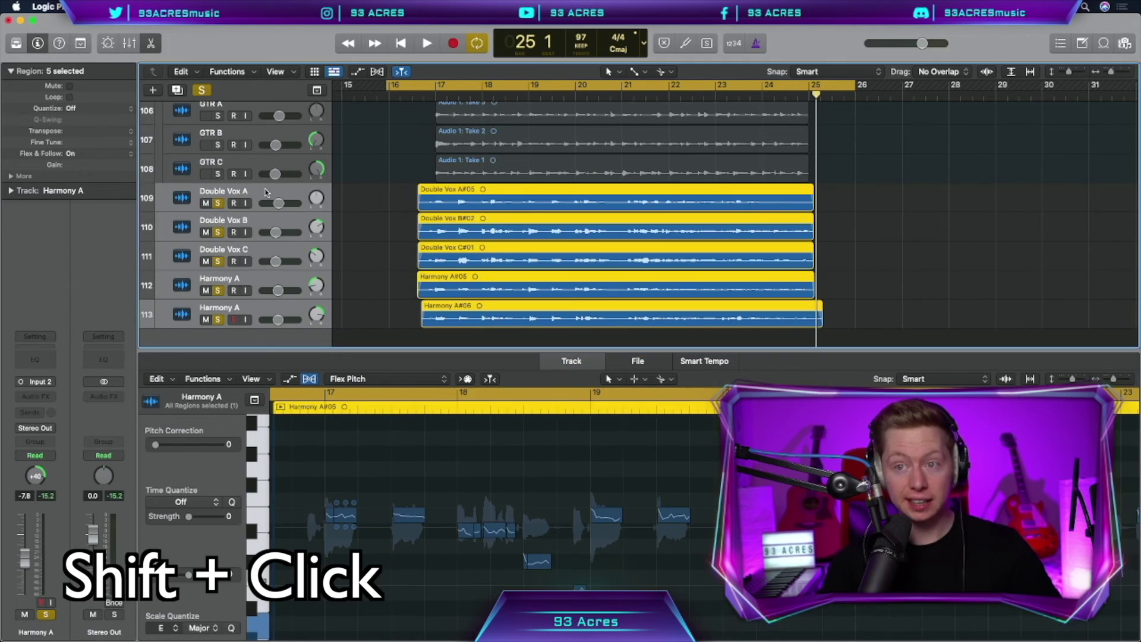
pyautogui.press('shift+super+g')
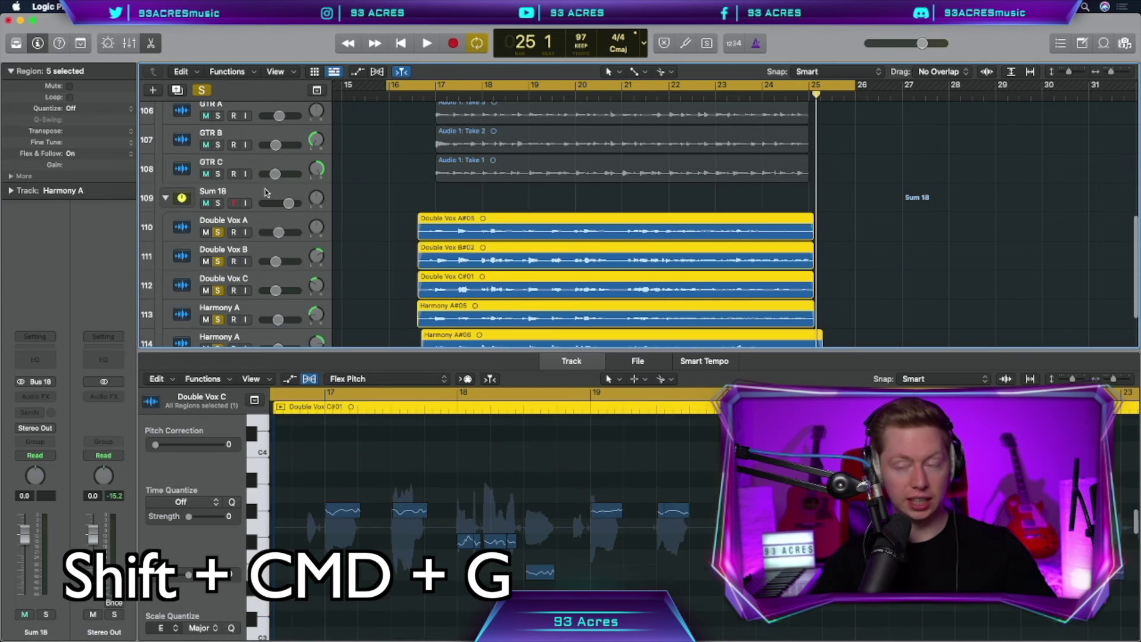
pyautogui.write('Vox Group')
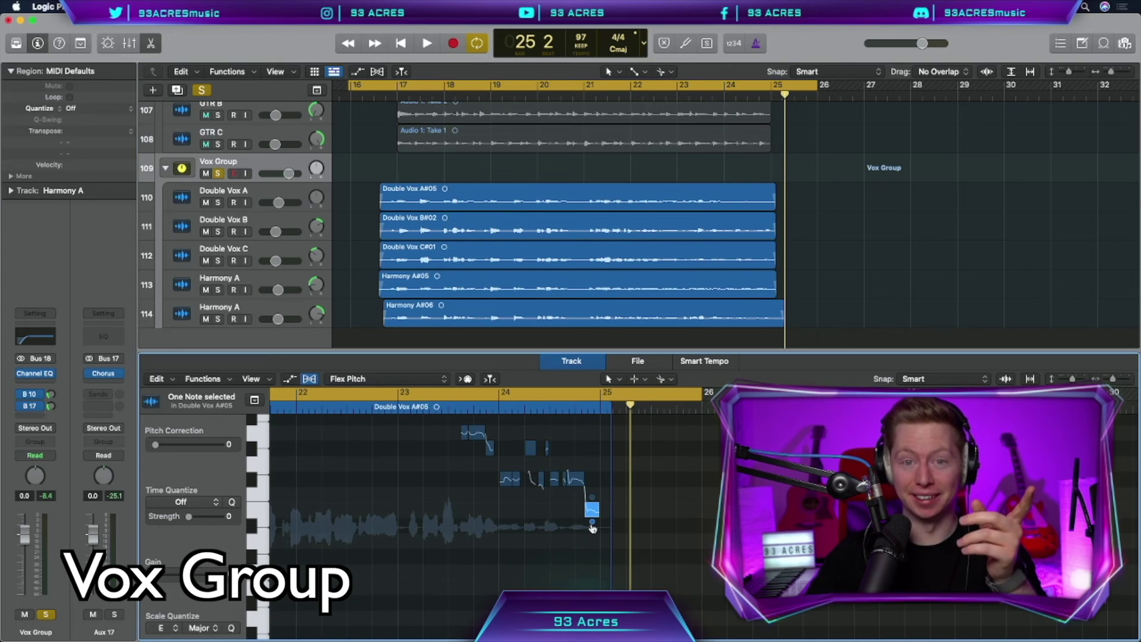
# - Record the lead vocal on a track named Lead Vox inside the Vox Group, stopping after the last line
pyautogui.scroll(-1, 612, 291)
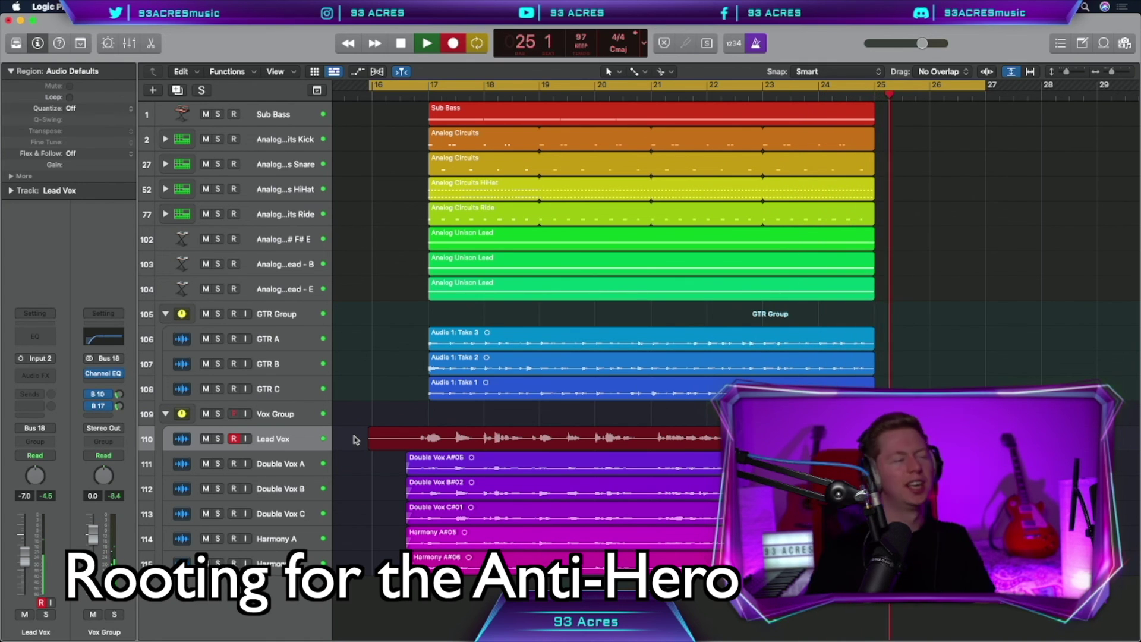
pyautogui.press('space')
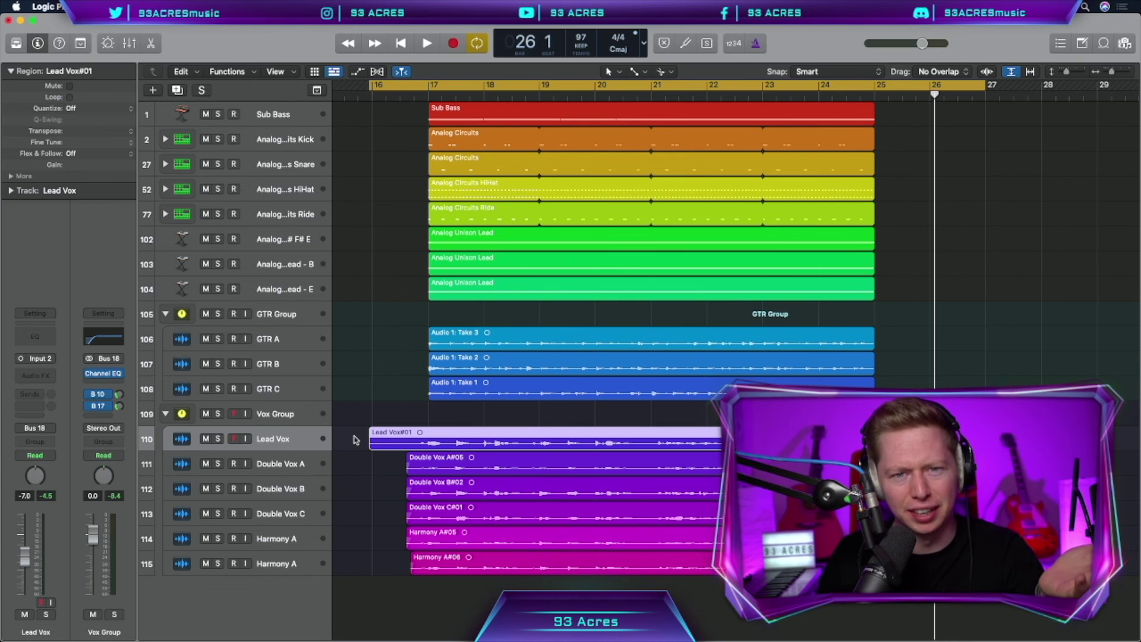